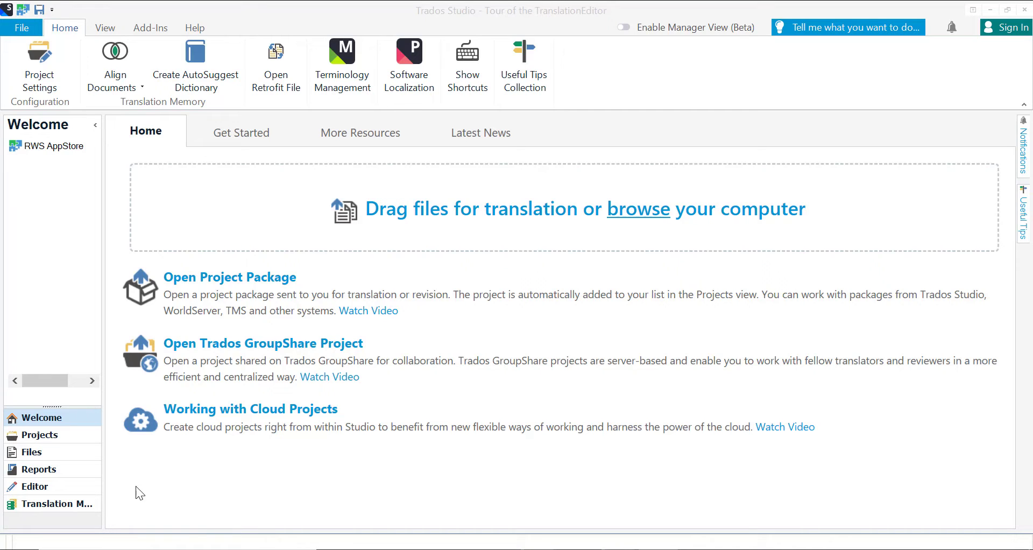
- Start a new translation memory named "English to German" with source English (United States) and target German (Germany)
left_click(51, 504)
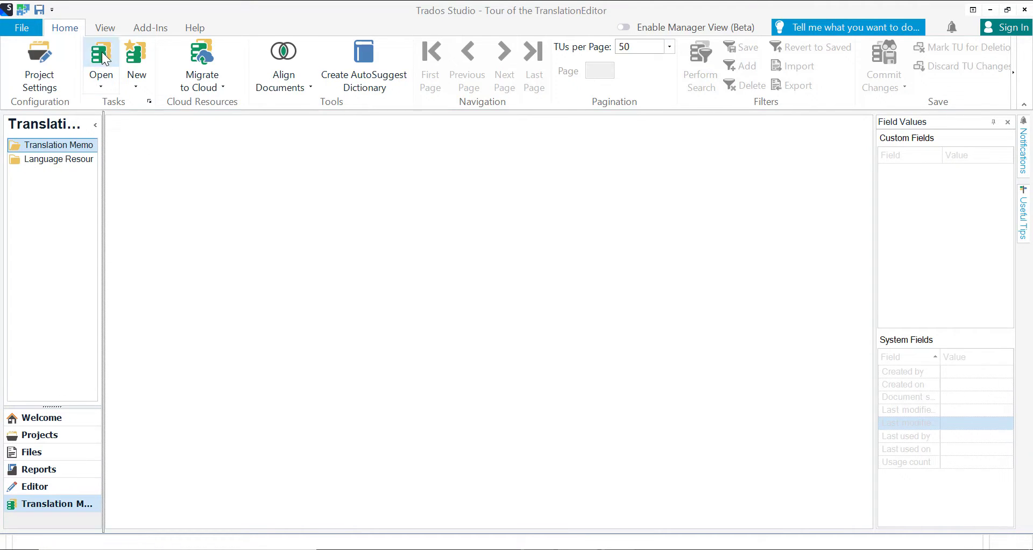
left_click(136, 52)
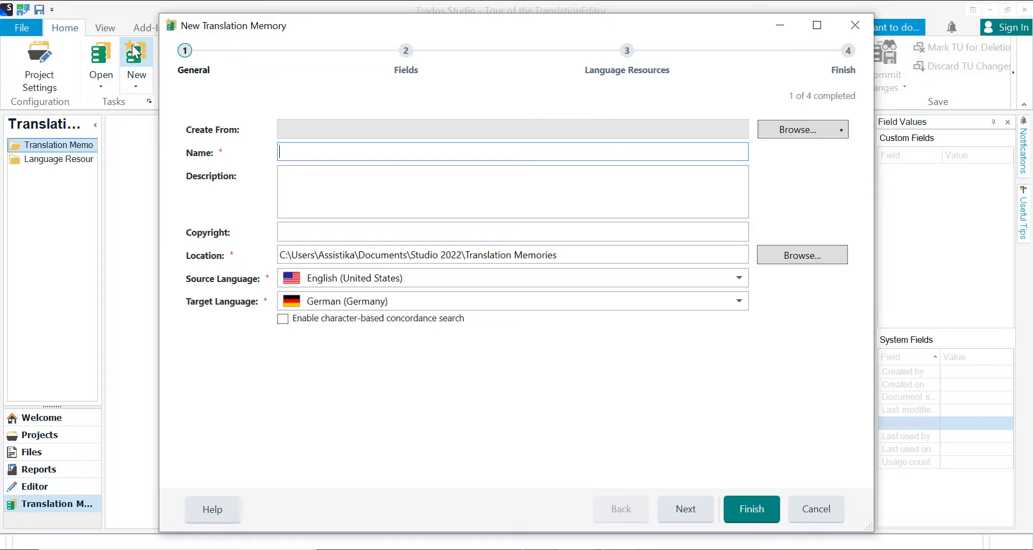
type("English to German")
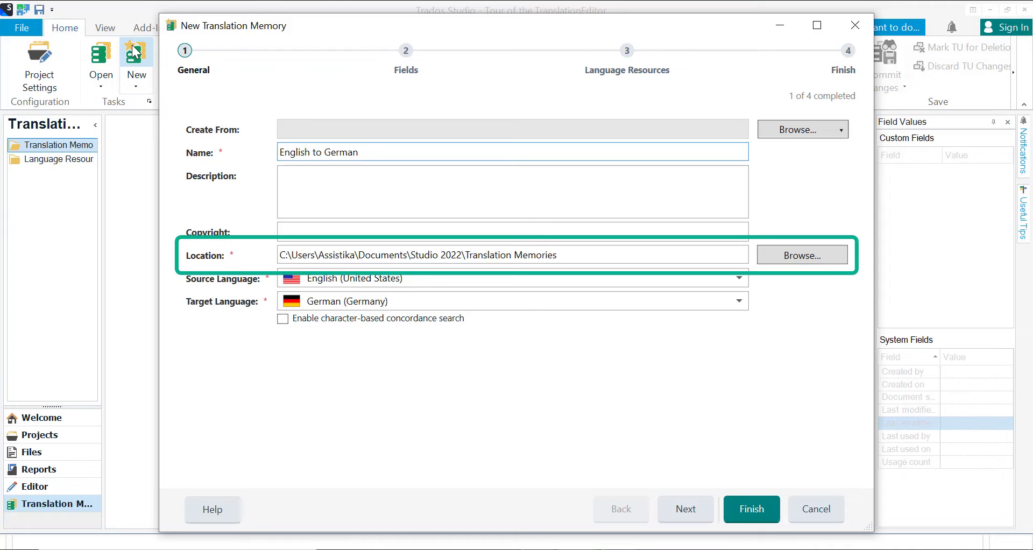
left_click(335, 279)
key("Return")
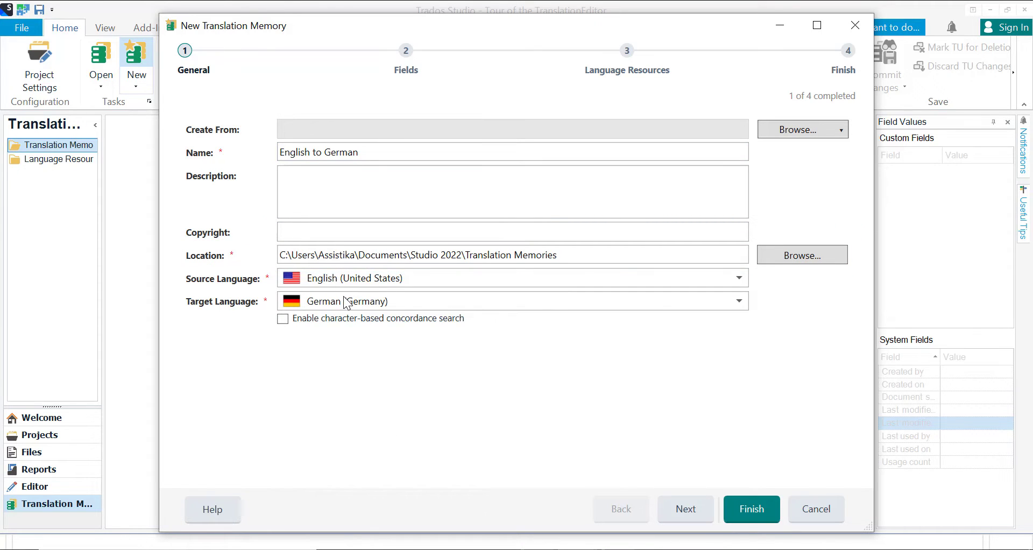
left_click(347, 303)
scroll(356, 338, "down", 3)
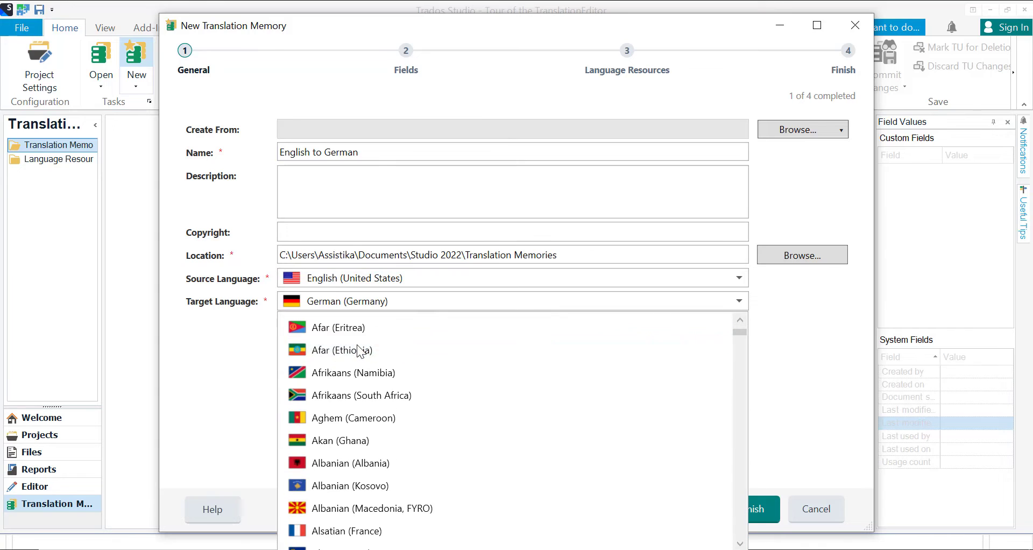
scroll(344, 351, "down", 2)
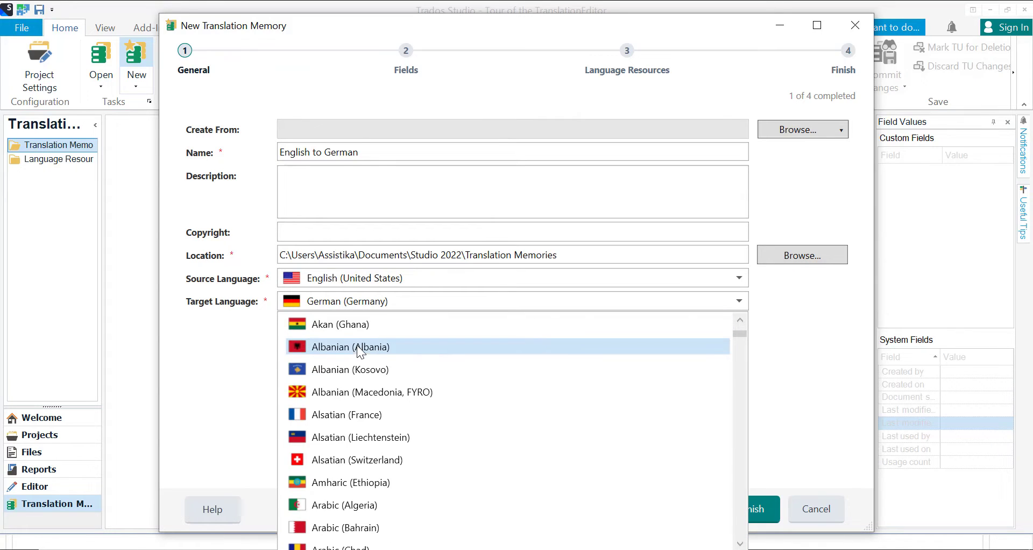
left_click(241, 361)
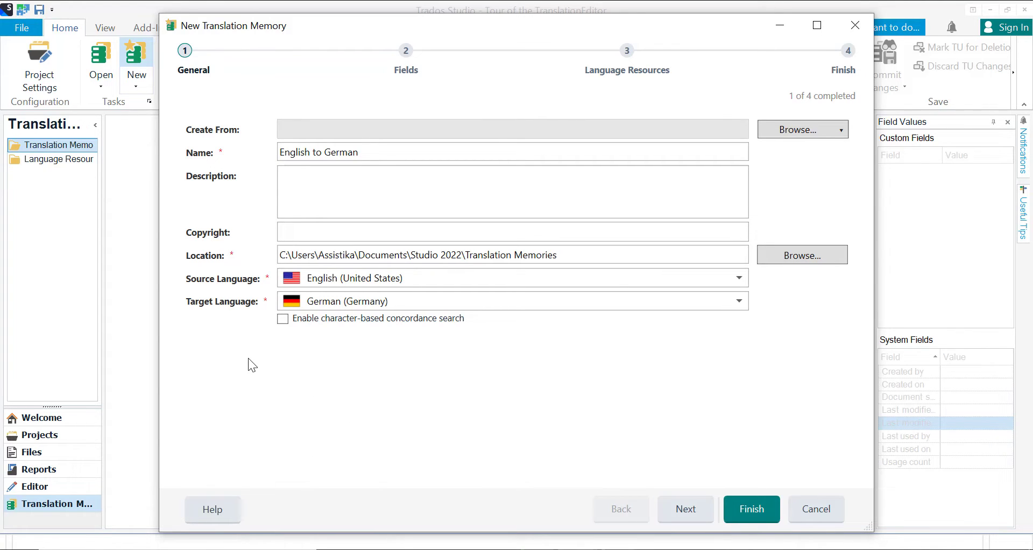
- Add a custom field named "Module" of type List with the value "Documentation" to the new translation memory
left_click(700, 506)
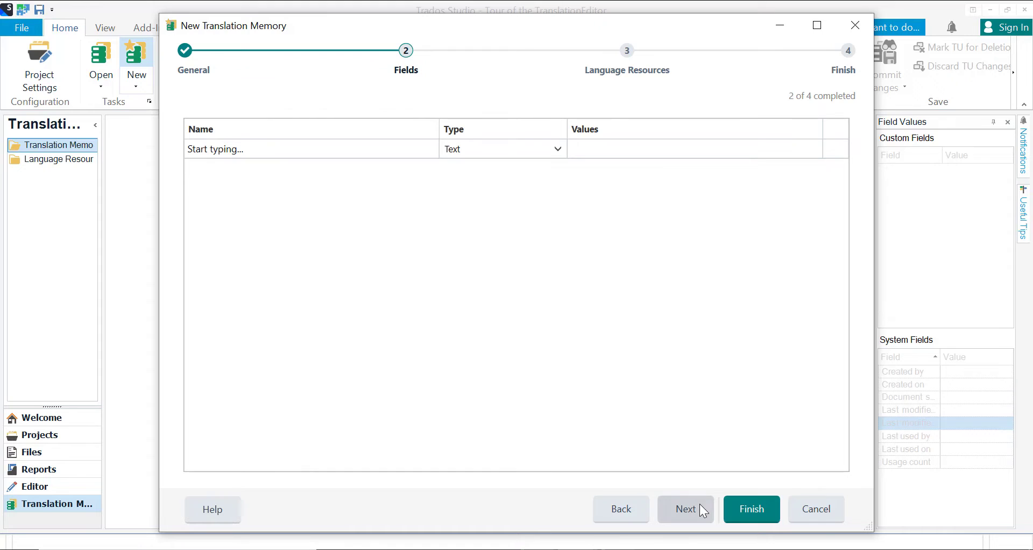
left_click(315, 153)
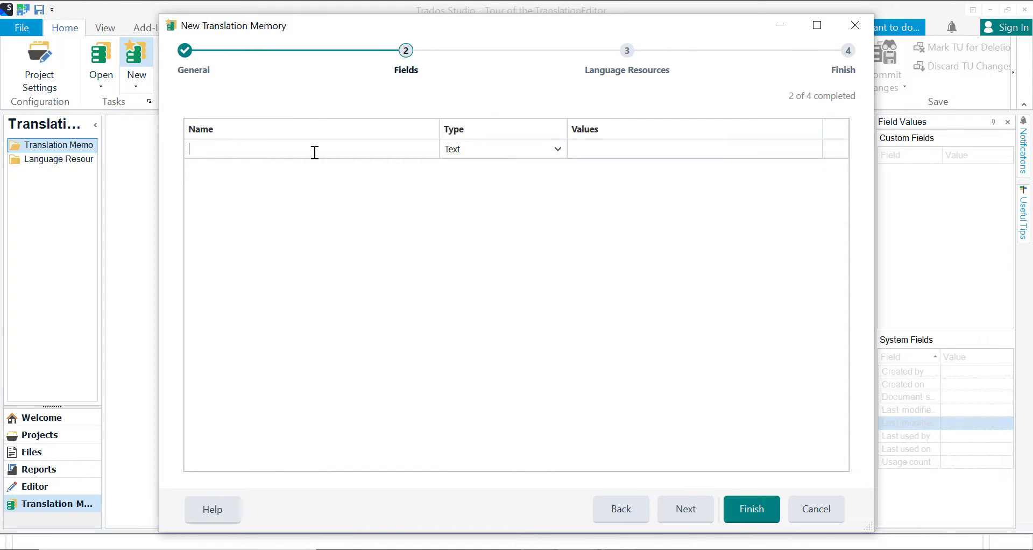
type("Module")
left_click(467, 150)
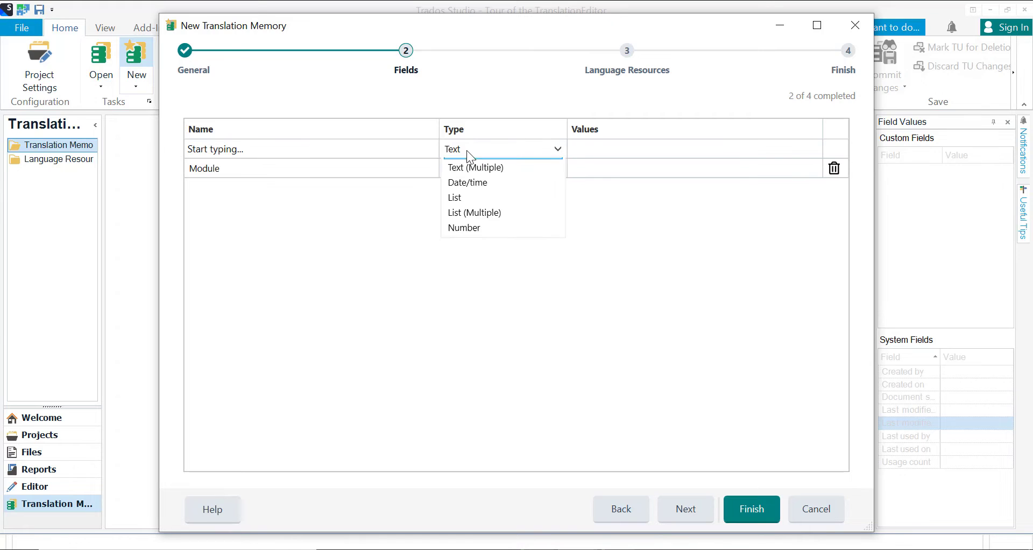
left_click(478, 214)
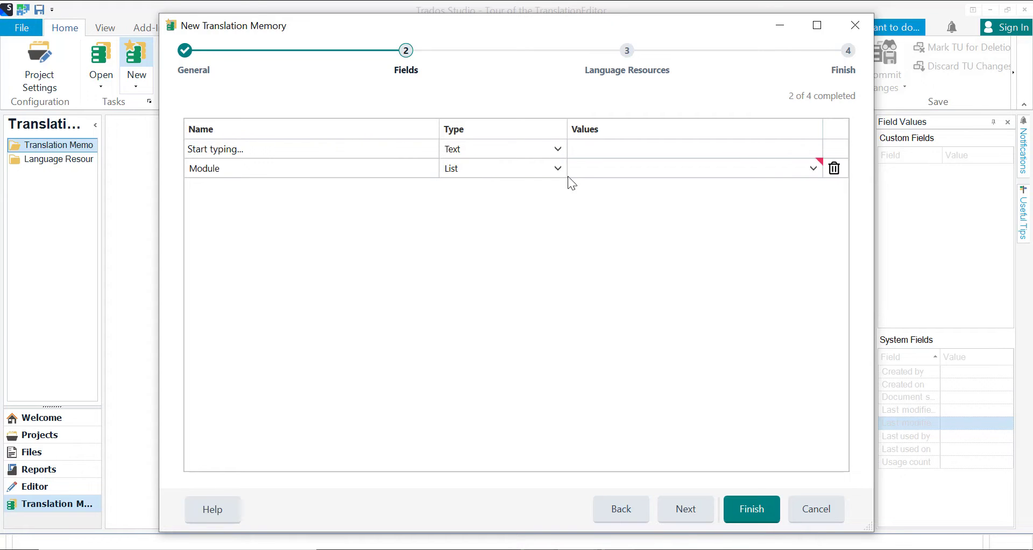
left_click(602, 169)
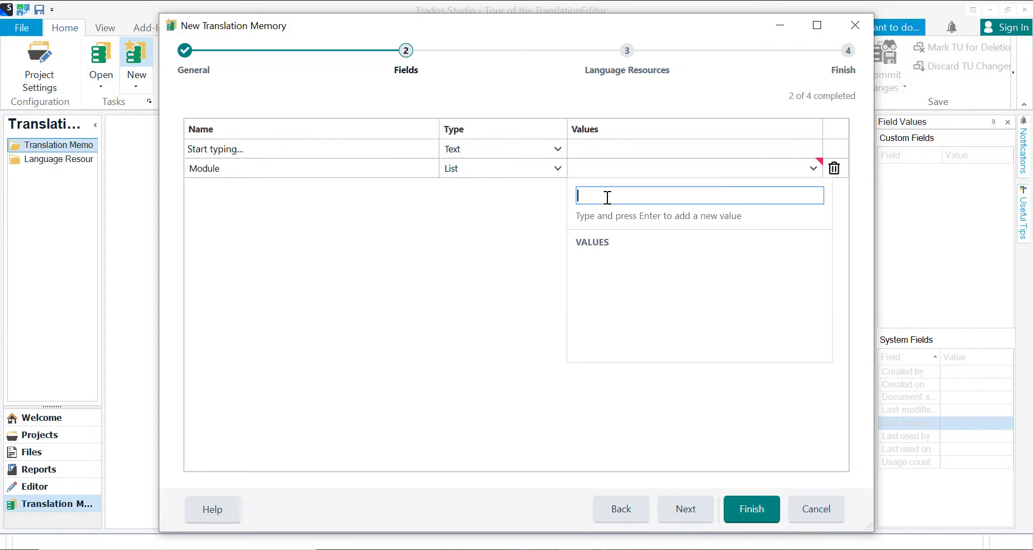
type("Documentation")
key("Return")
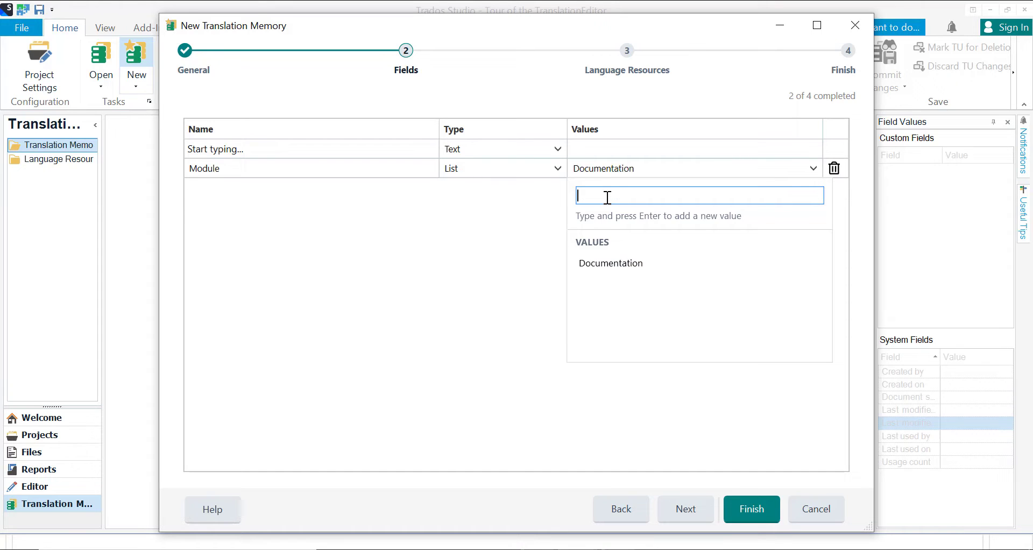
left_click(492, 326)
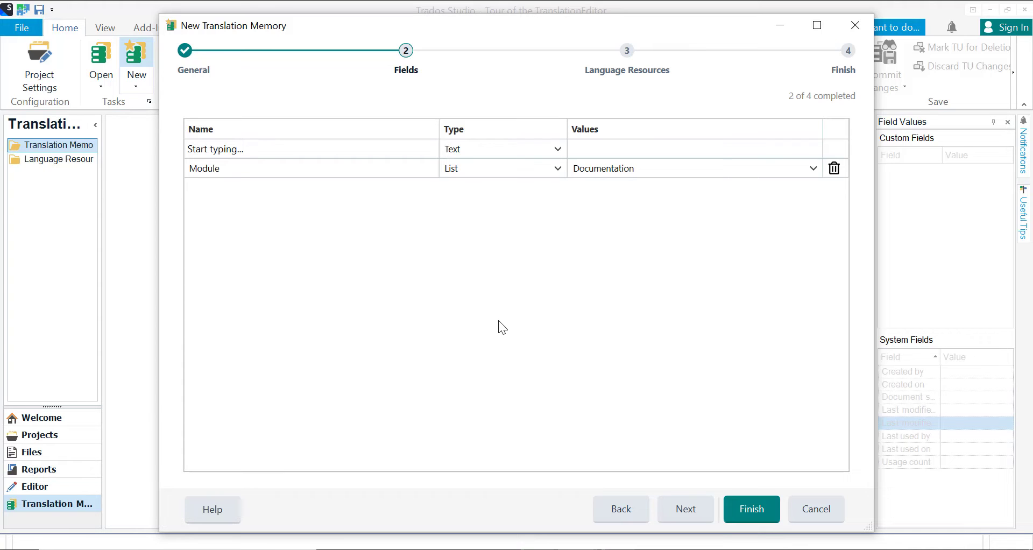
- Keep the default language resources, finish creating the translation memory and close the wizard
left_click(685, 509)
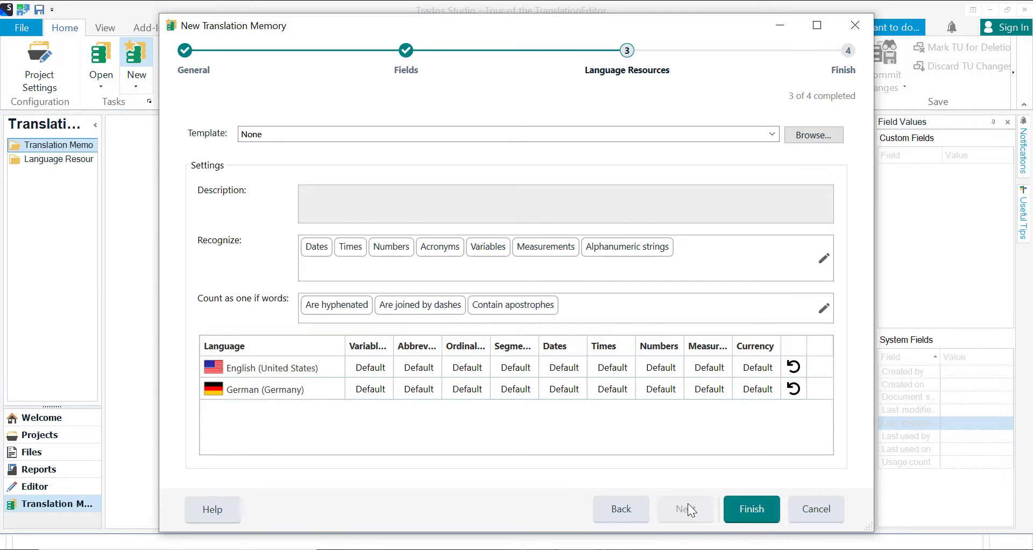
left_click(749, 512)
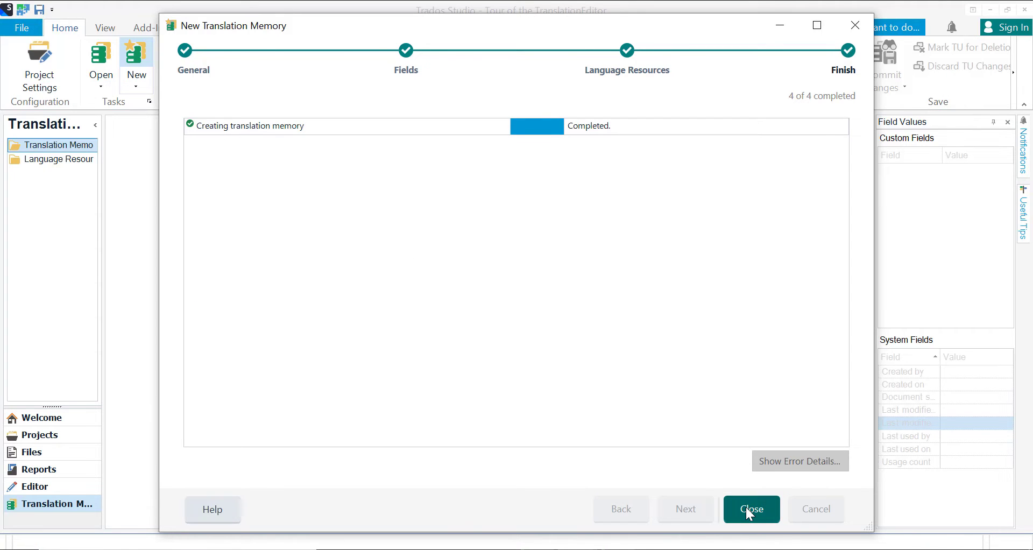
left_click(751, 509)
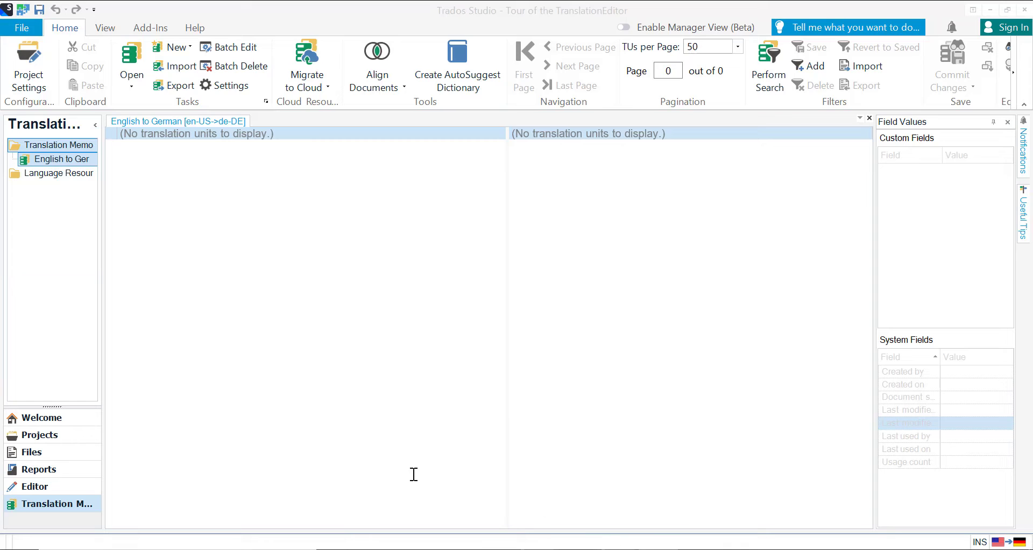
- Start translating SamplePhotoPrinter.doc from the sample project's en-US folder as a single document
left_click(69, 422)
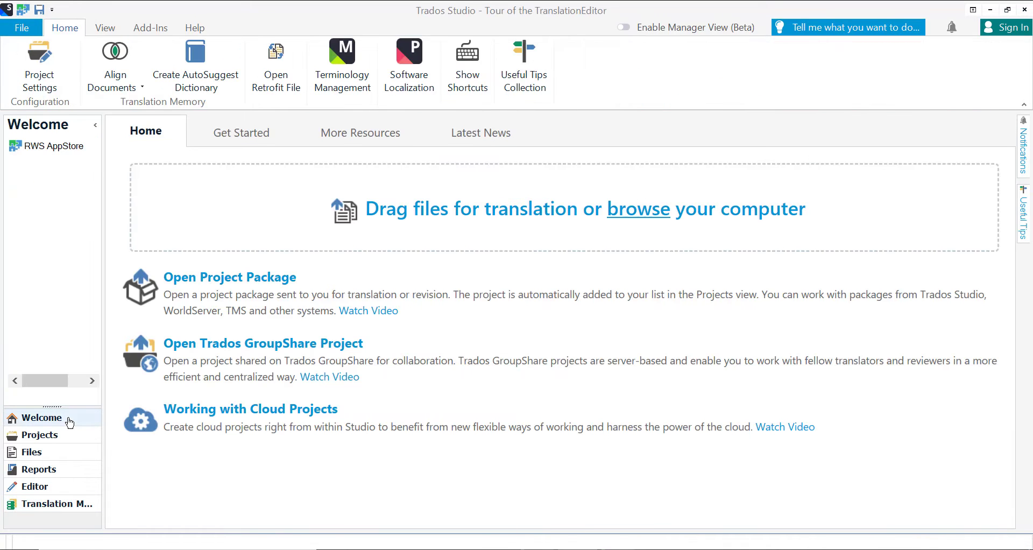
key("alt+Tab")
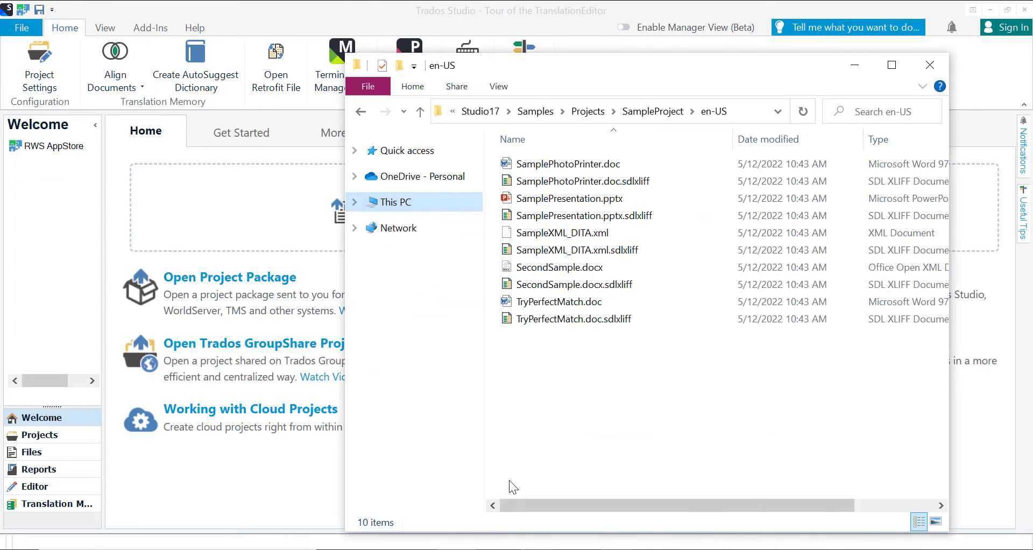
left_click_drag(565, 163, 214, 218)
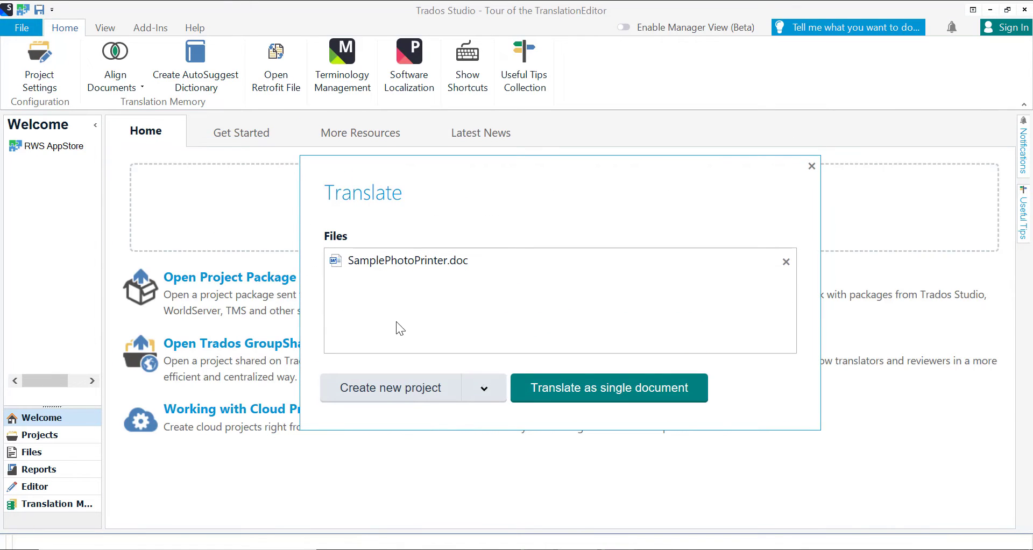
left_click(559, 394)
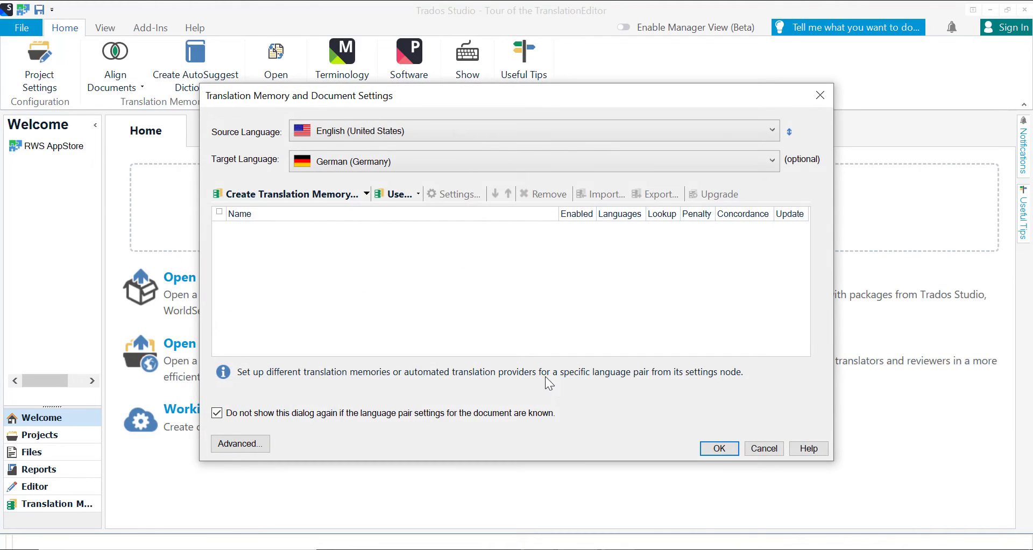
- Look at the options for creating a translation memory and using an existing one for the document, and cancel the settings
left_click(295, 195)
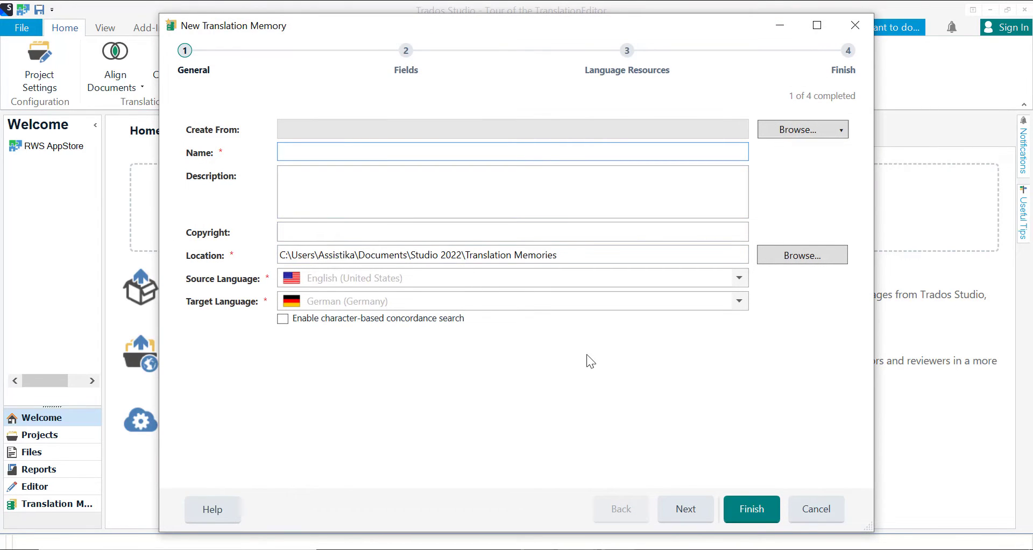
left_click(805, 510)
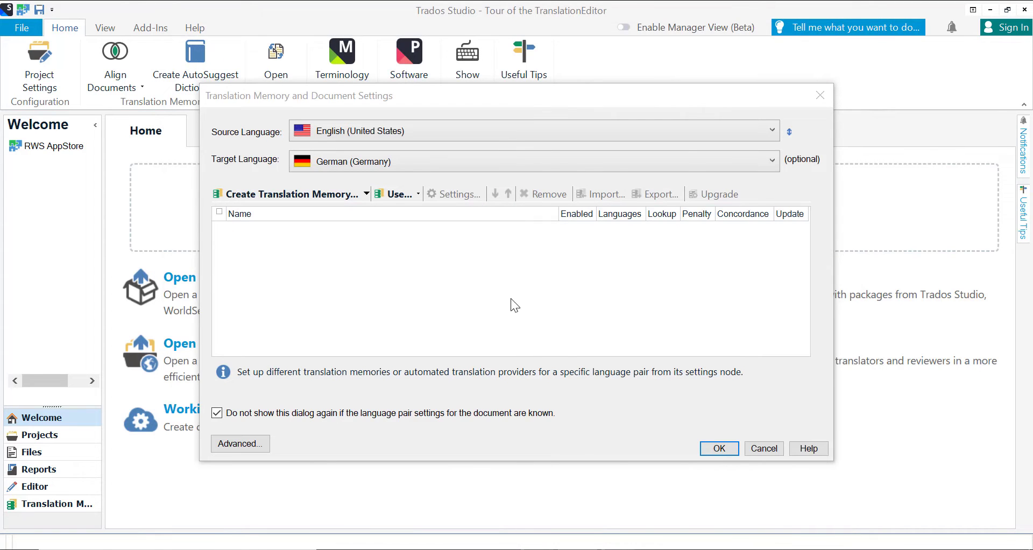
left_click(418, 193)
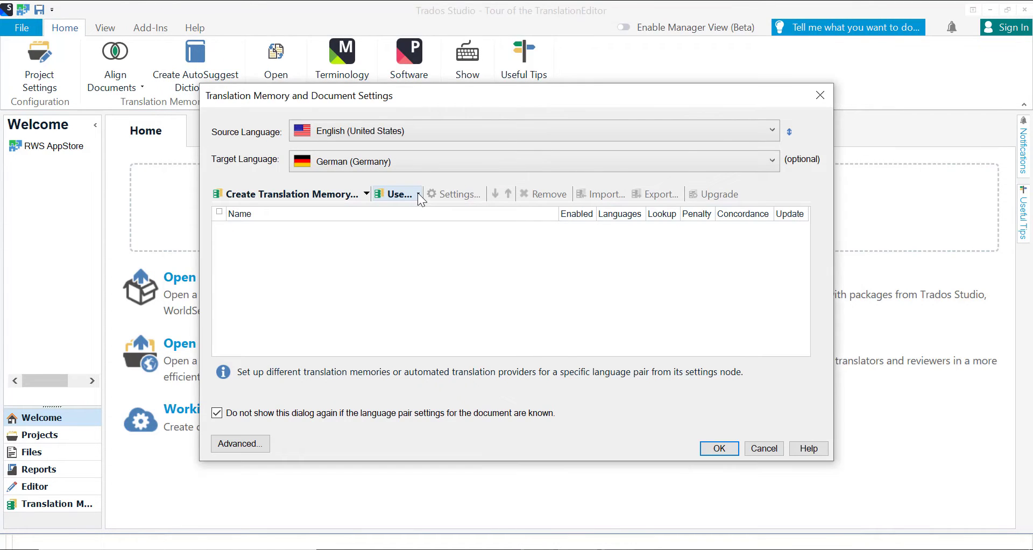
left_click(407, 194)
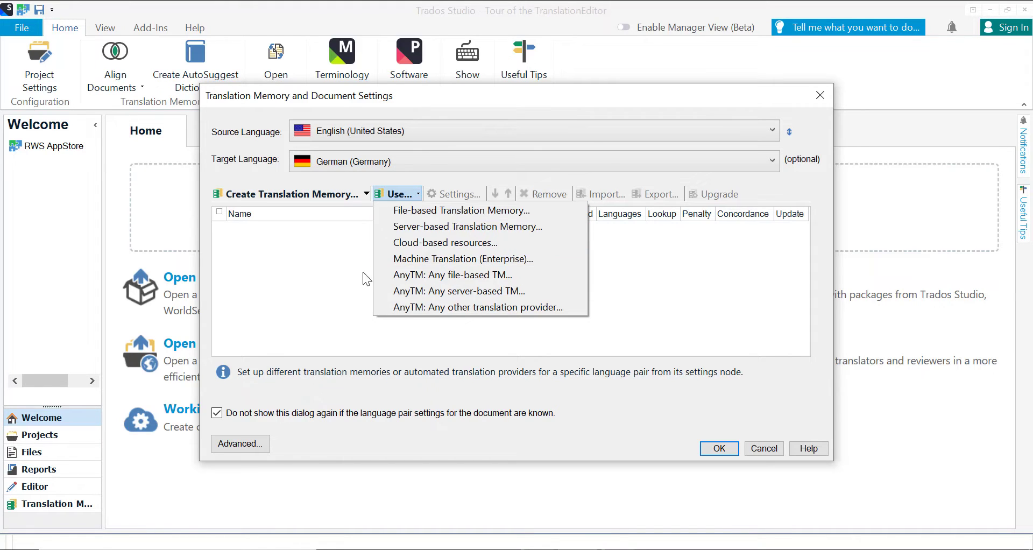
left_click(317, 275)
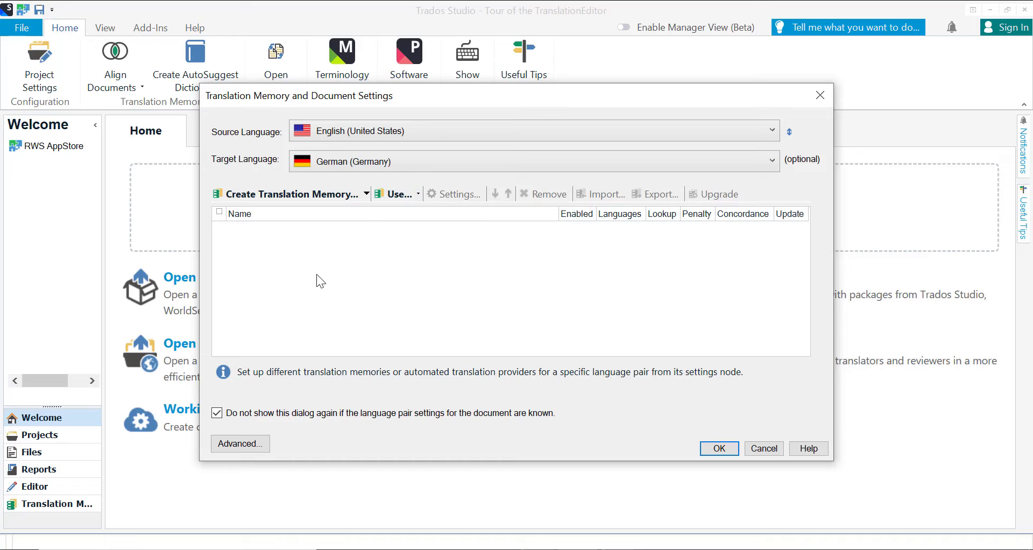
left_click(774, 452)
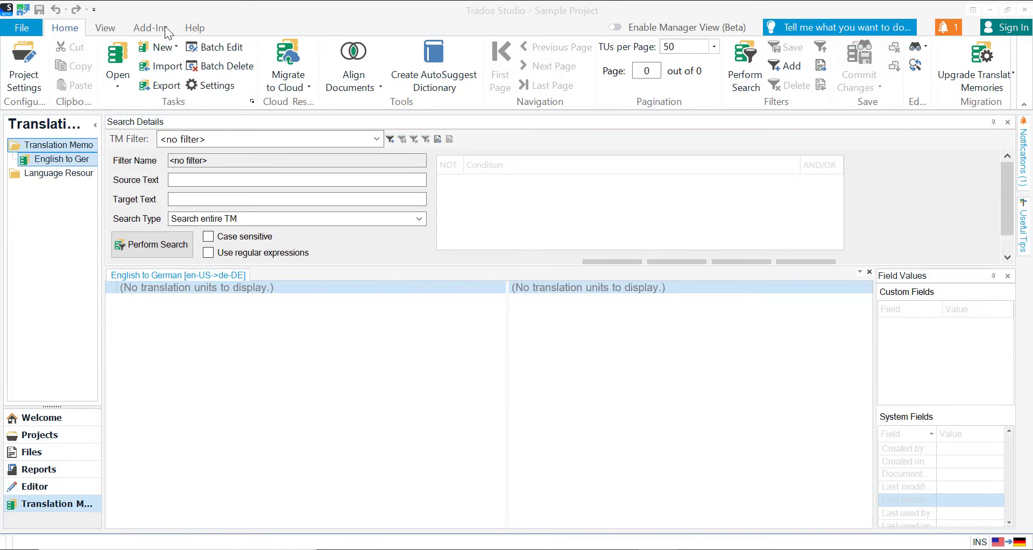
- View the installed plug-ins in the RWS AppStore and close it
left_click(151, 28)
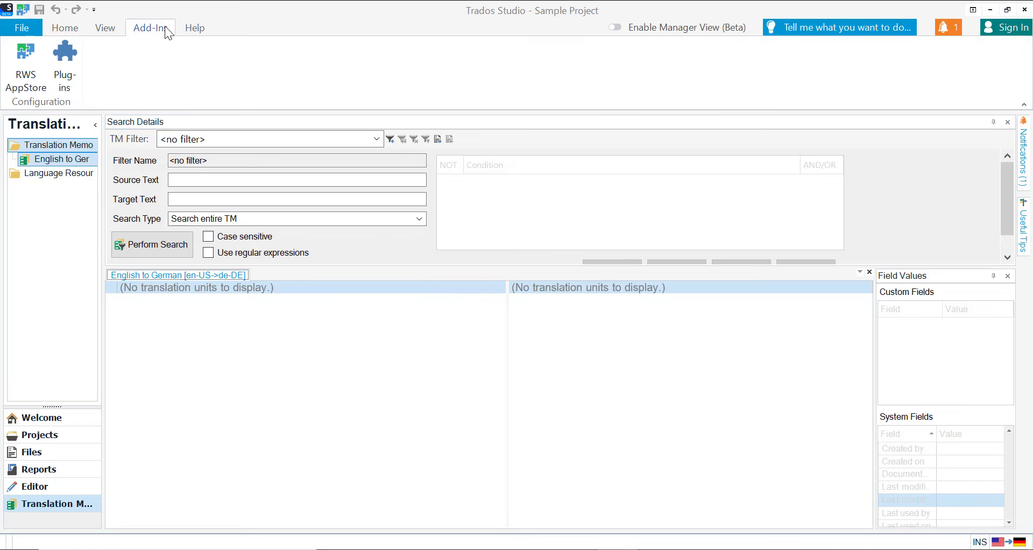
left_click(19, 91)
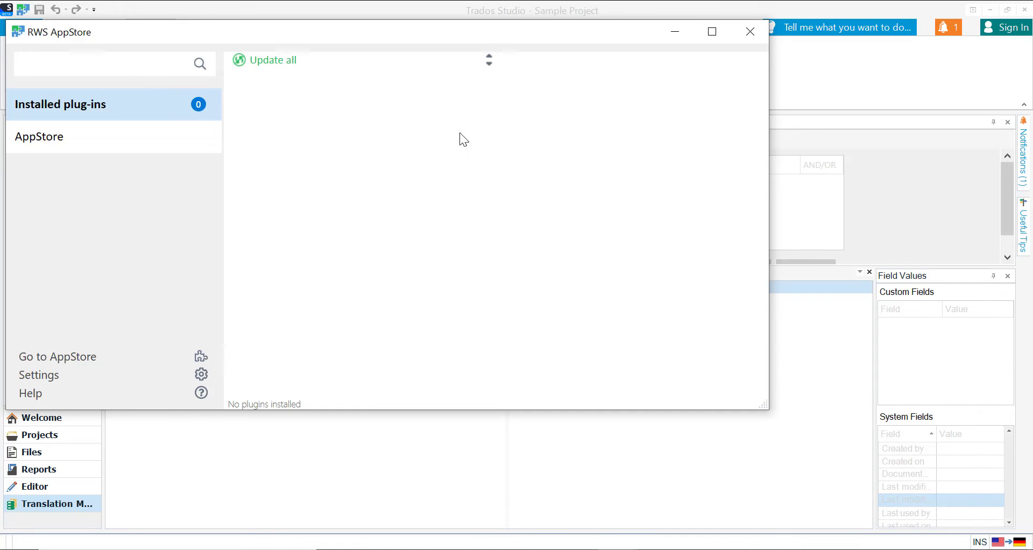
left_click(747, 29)
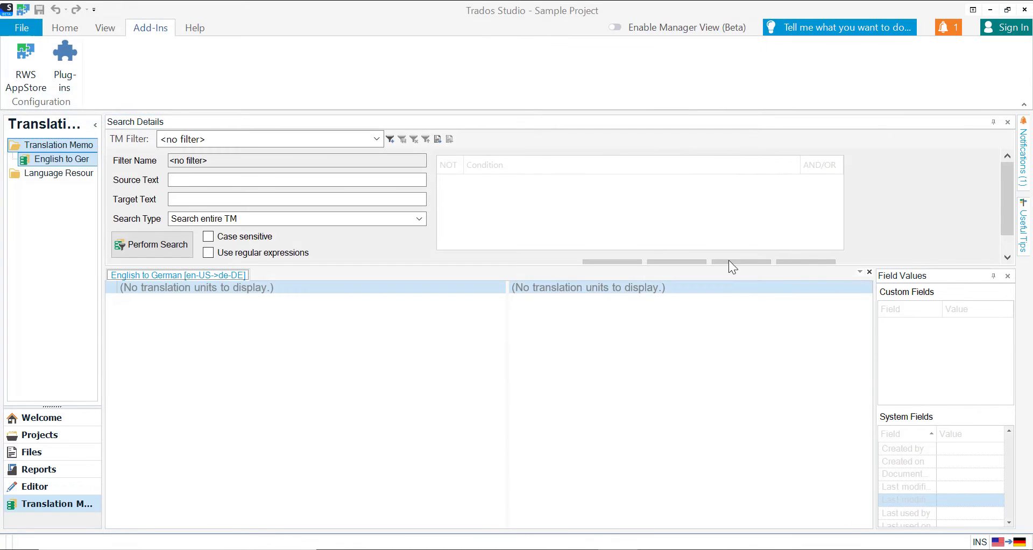
- Start upgrading translation memories with all file-based TMs from the Studio 2022 Translation Memories folder as input, and proceed to the output translation memories
left_click(75, 26)
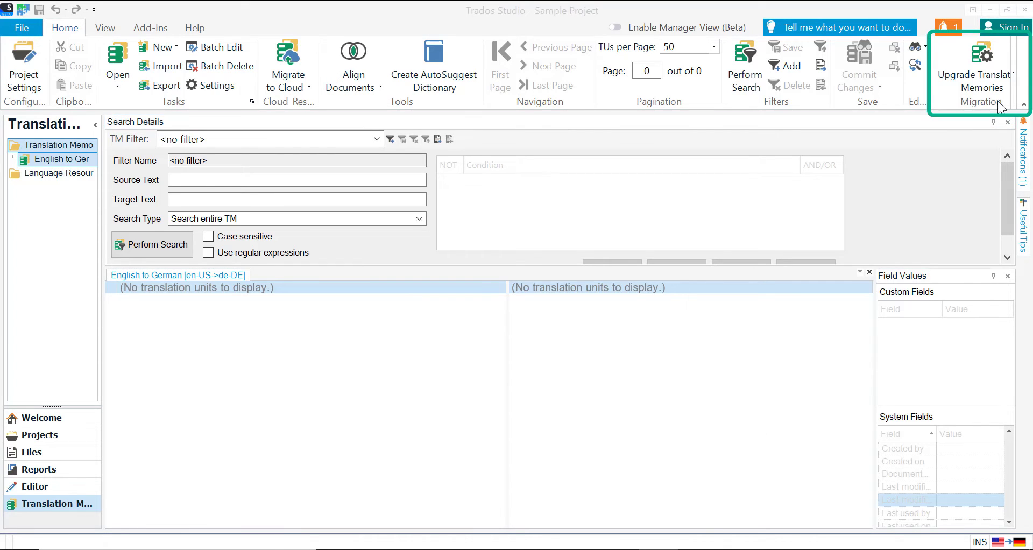
left_click(986, 56)
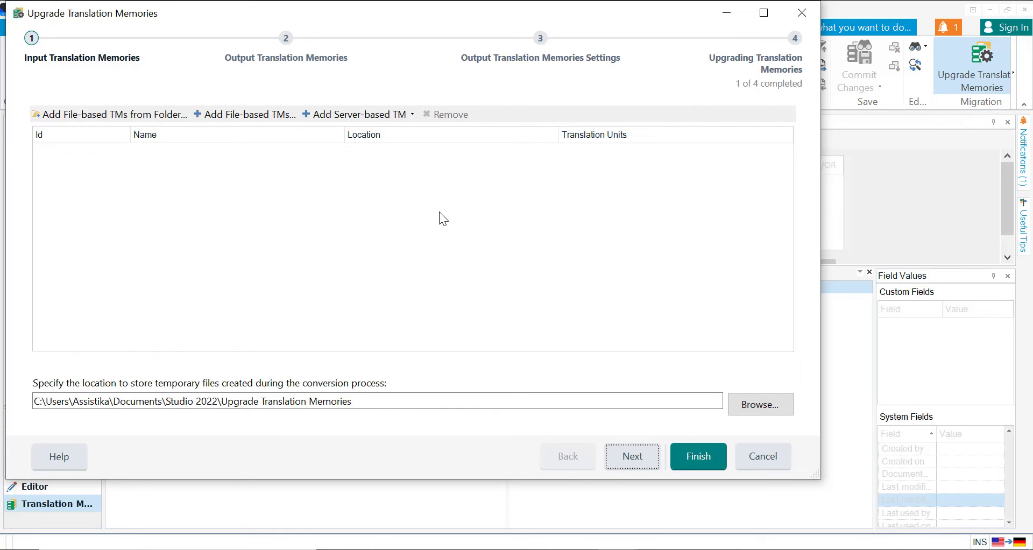
left_click(155, 115)
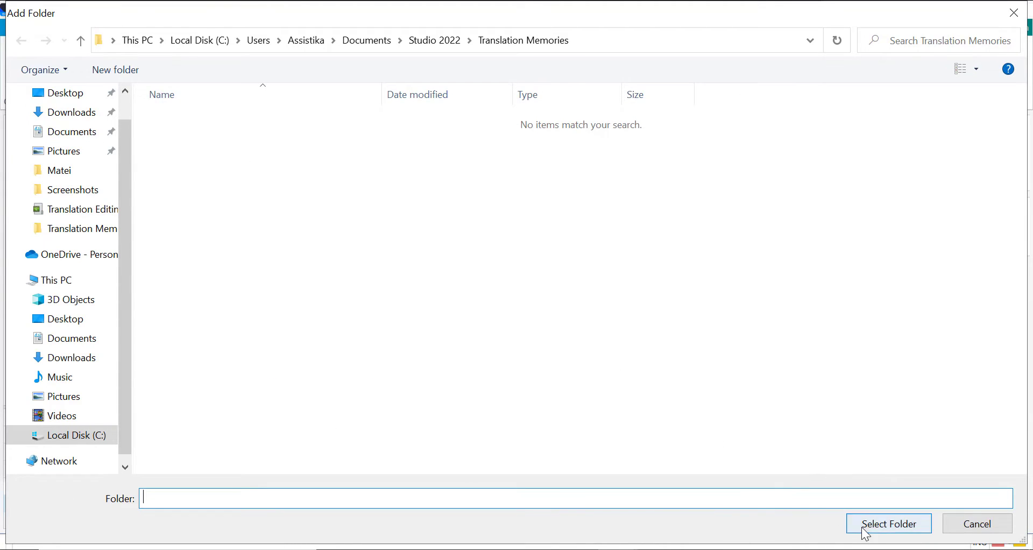
left_click(889, 523)
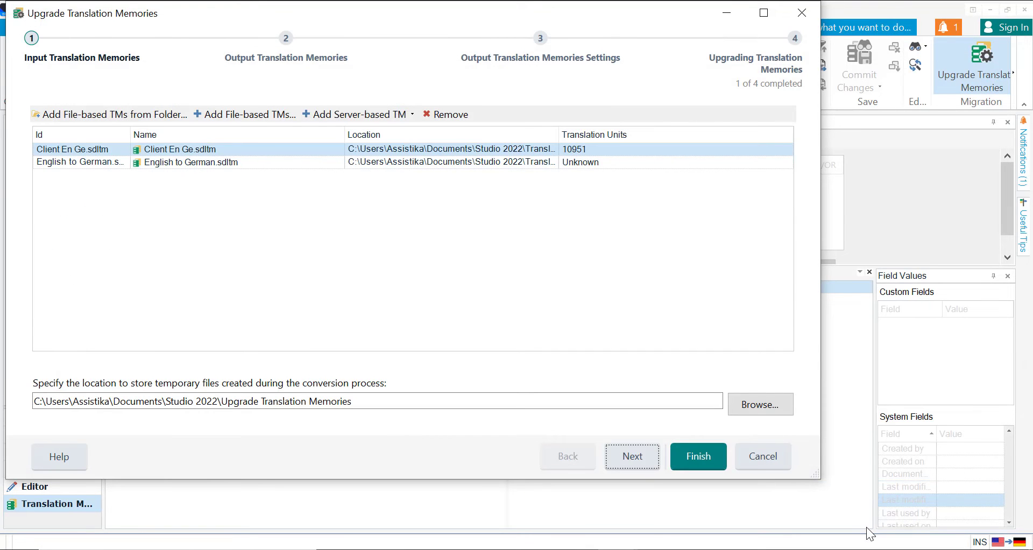
left_click(632, 456)
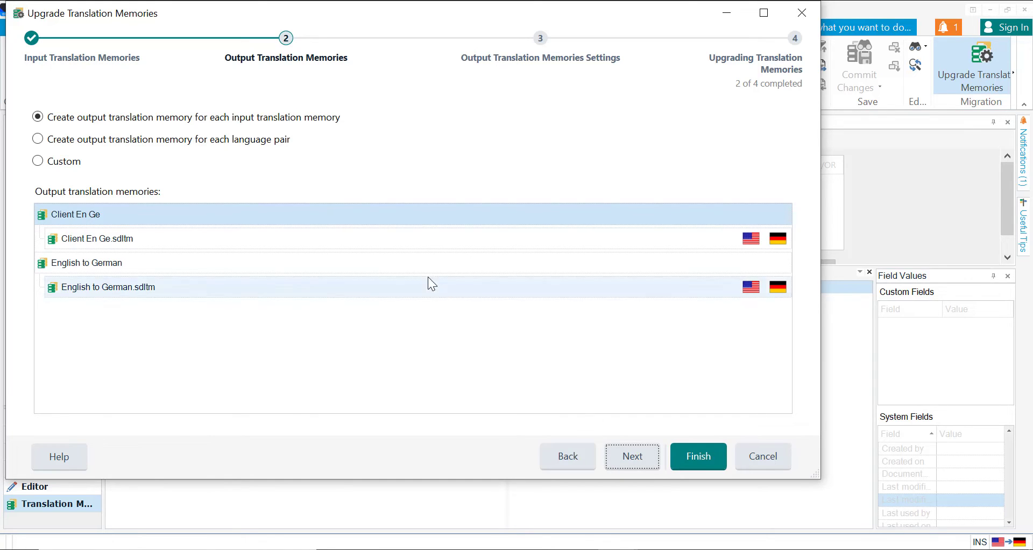
- Choose to create an output translation memory for each input translation memory and proceed to the output settings
left_click(268, 140)
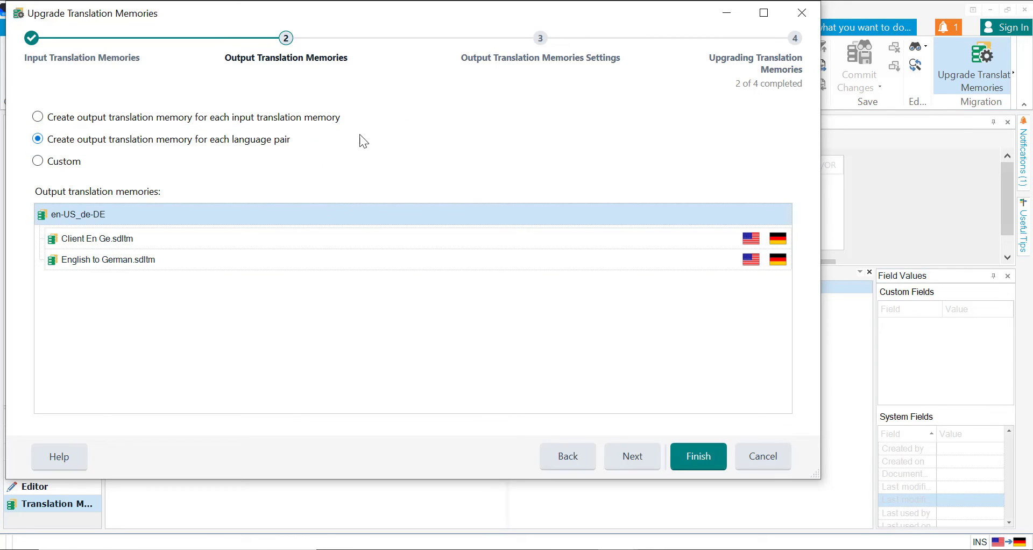
left_click(291, 118)
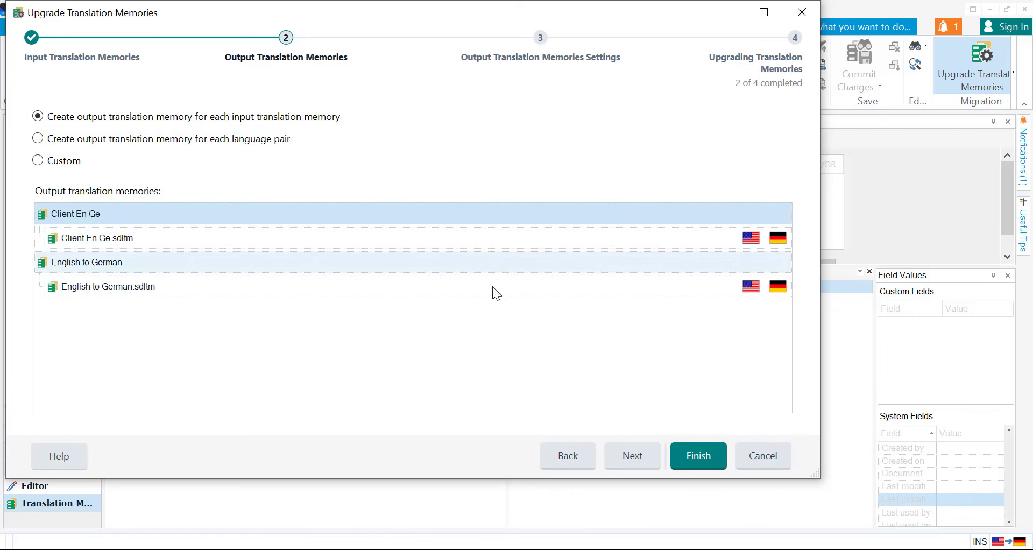
left_click(619, 455)
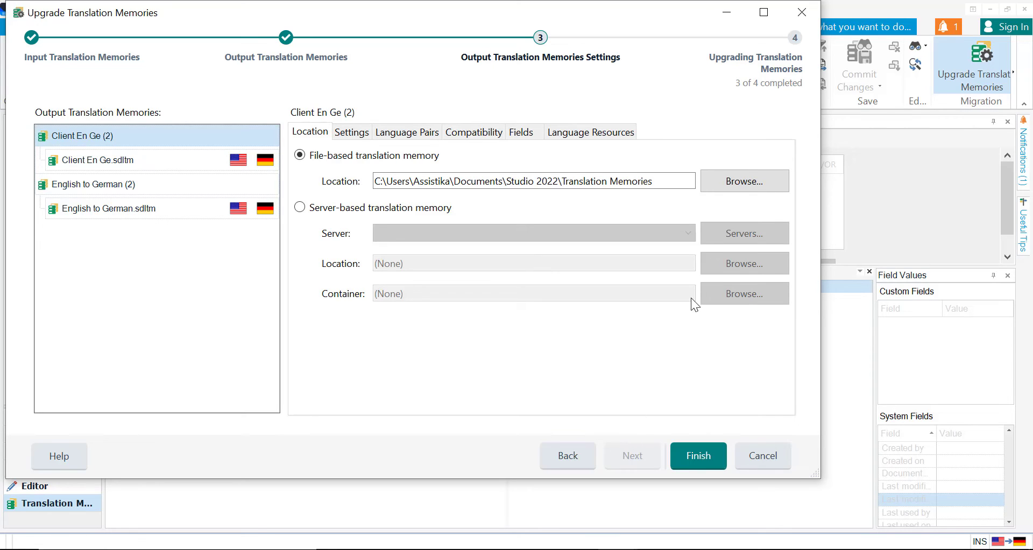
- Keep the file-based output location in the Studio 2022 Translation Memories folder, run the upgrade, and close the wizard
left_click(731, 186)
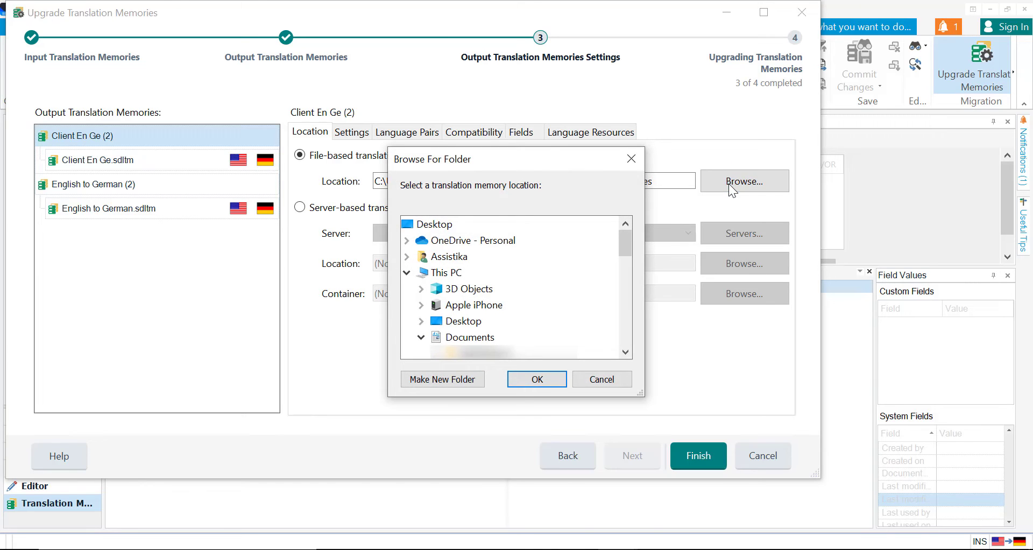
left_click(630, 161)
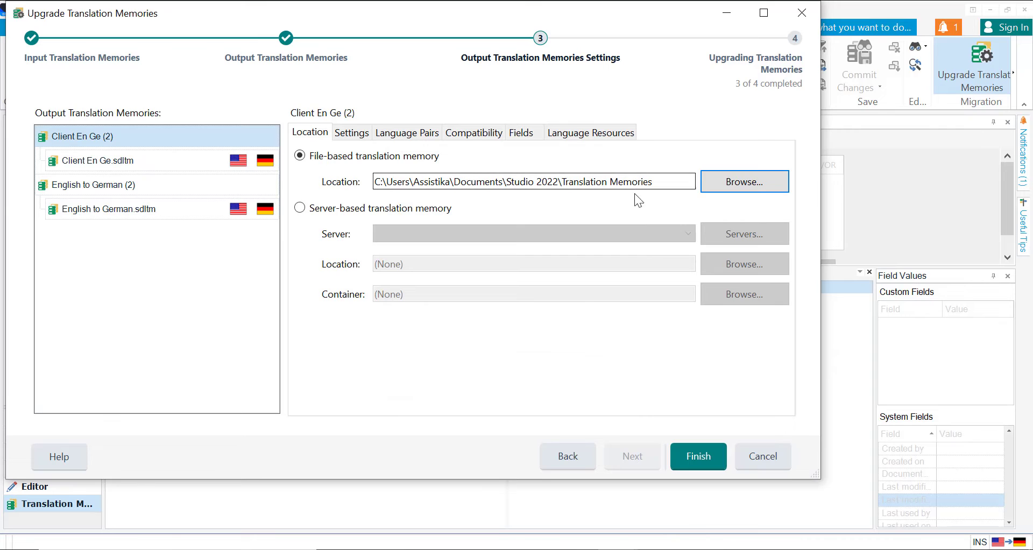
left_click(689, 451)
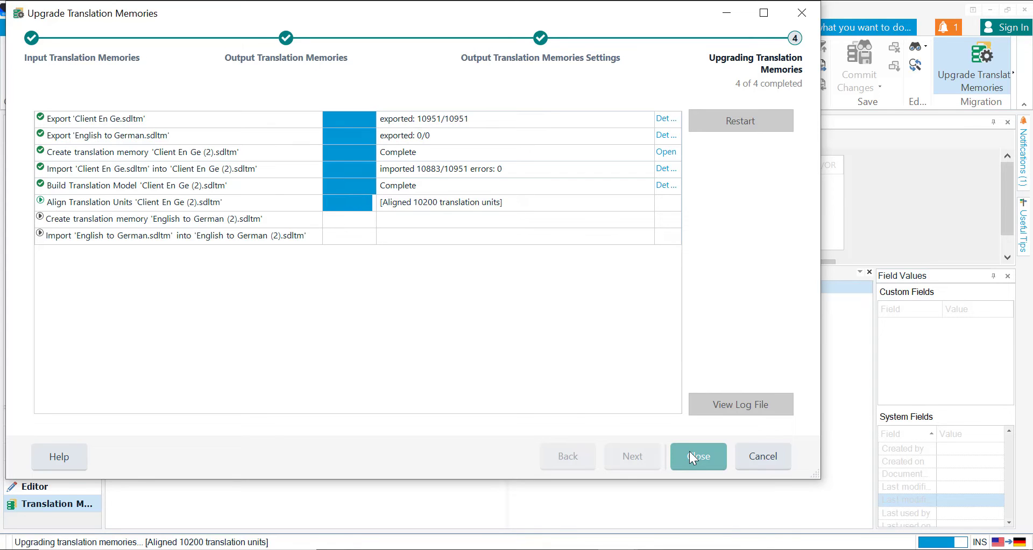
left_click(689, 451)
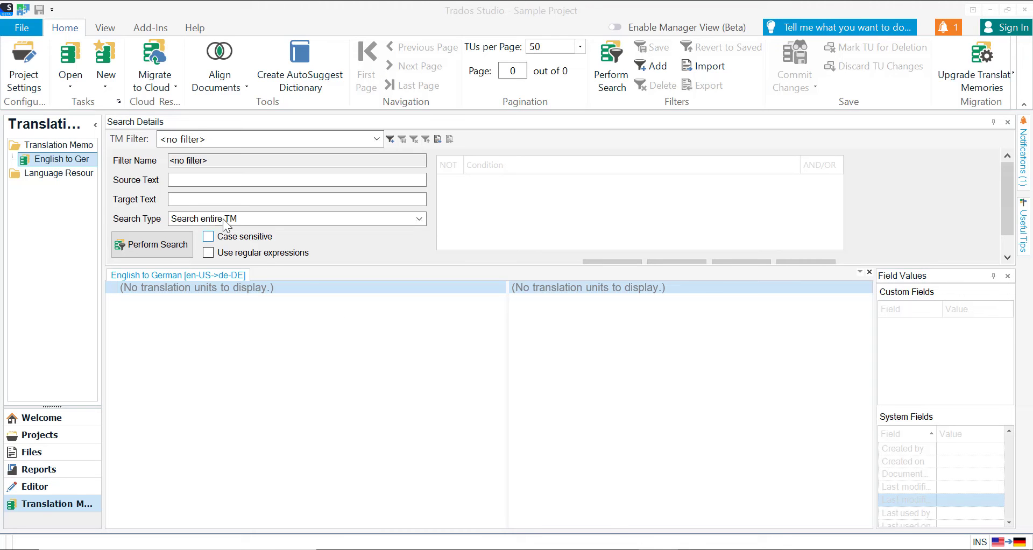
- Open all four .sdltm files from the Studio 2022 Translation Memories folder and display Client En Ge (2)
left_click(71, 64)
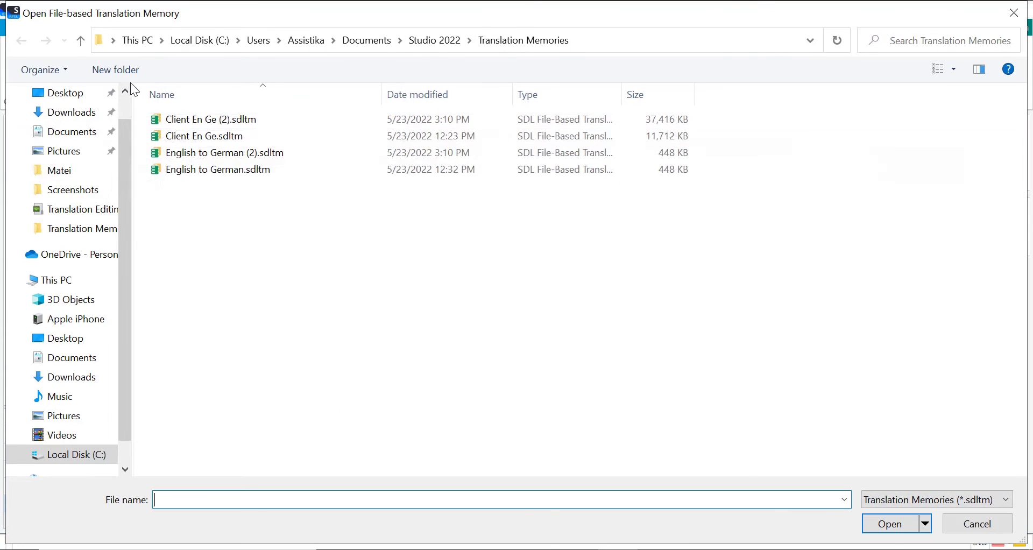
left_click_drag(210, 197, 216, 116)
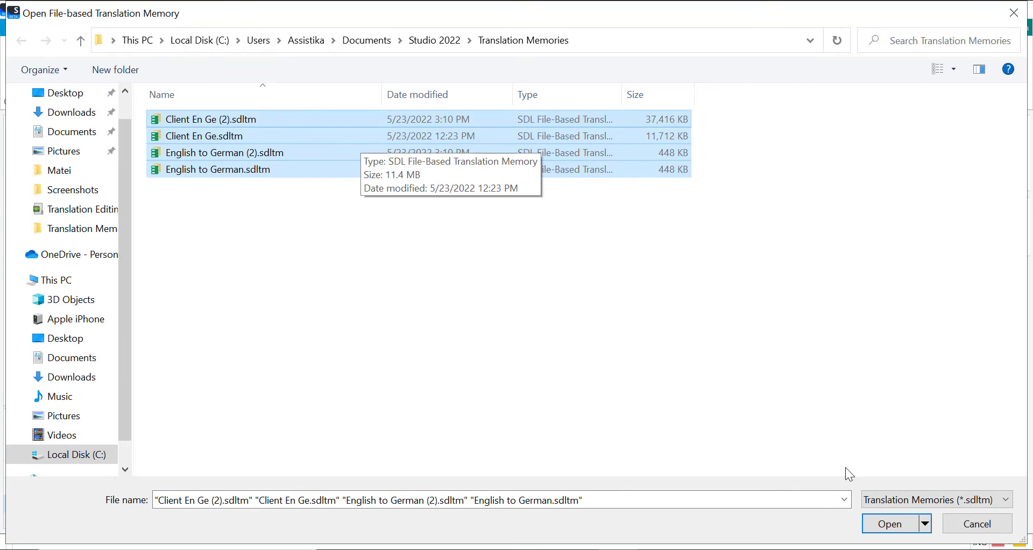
left_click(885, 524)
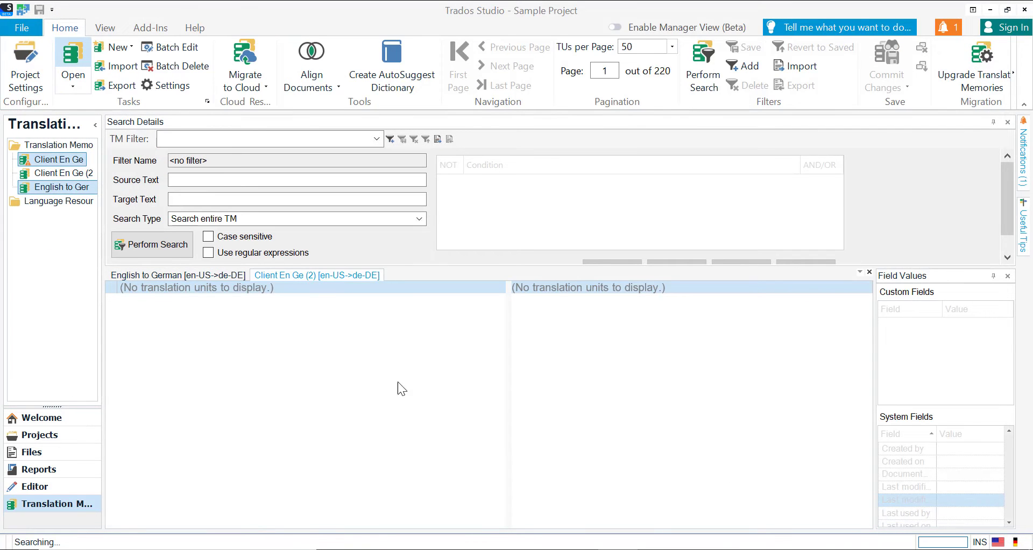
left_click(64, 174)
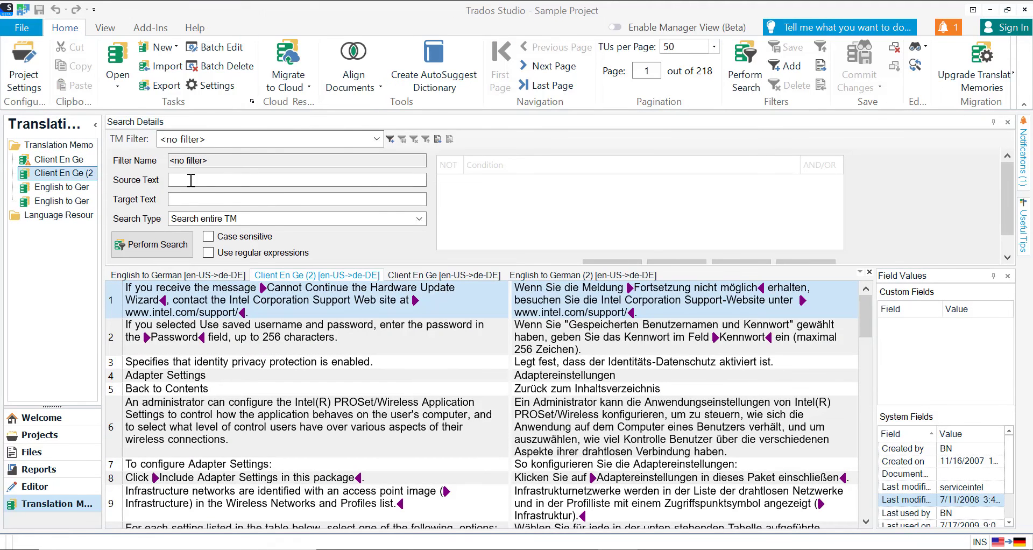
- Browse the translation units of Client En Ge (2), going to page 21, paging onward, and returning to the first page
scroll(543, 313, "down", 1)
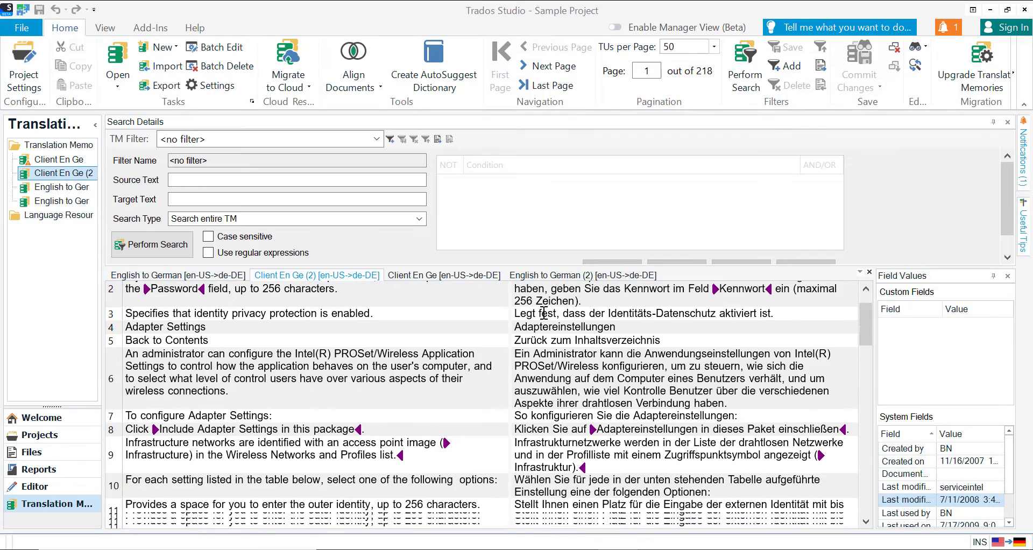
scroll(544, 313, "up", 1)
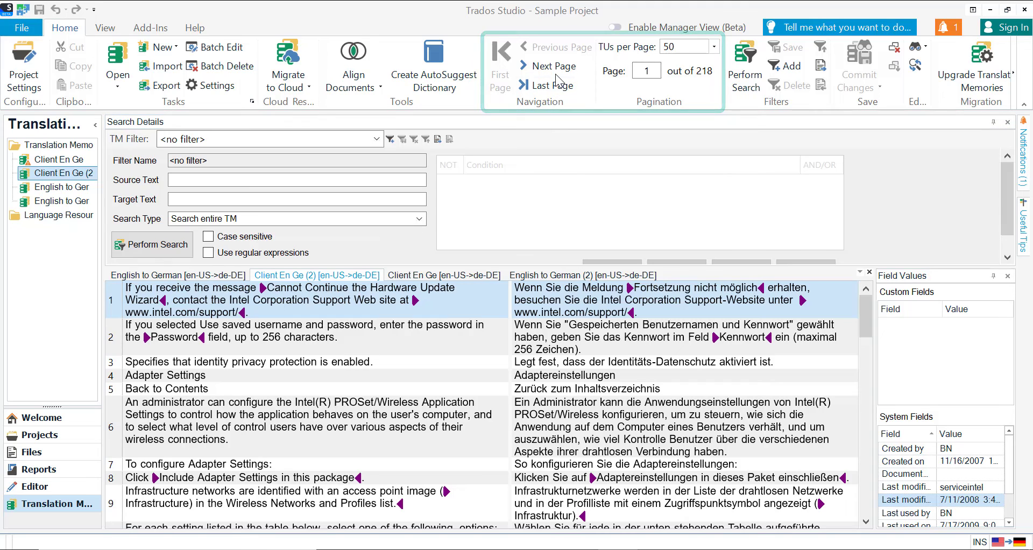
left_click(654, 66)
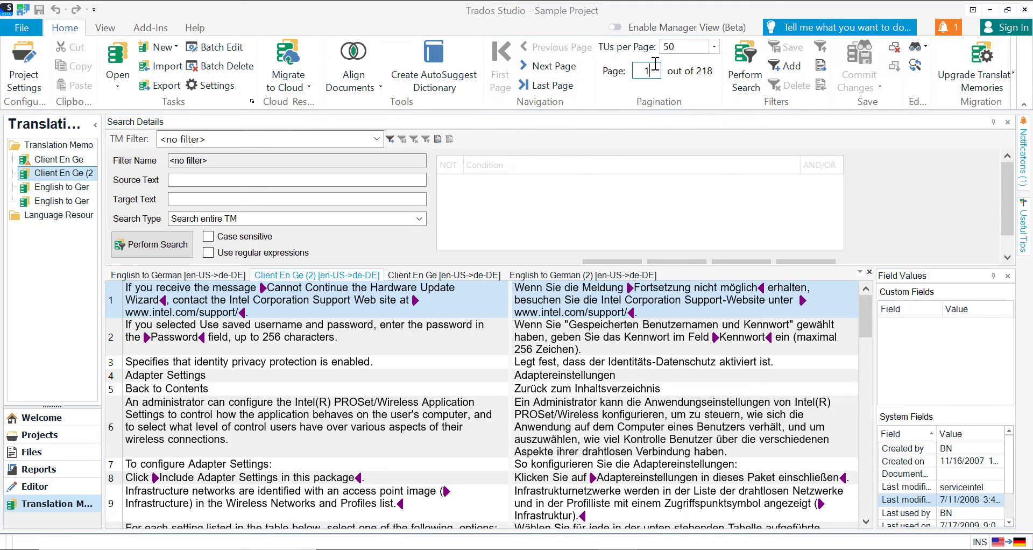
type("21")
key("Return")
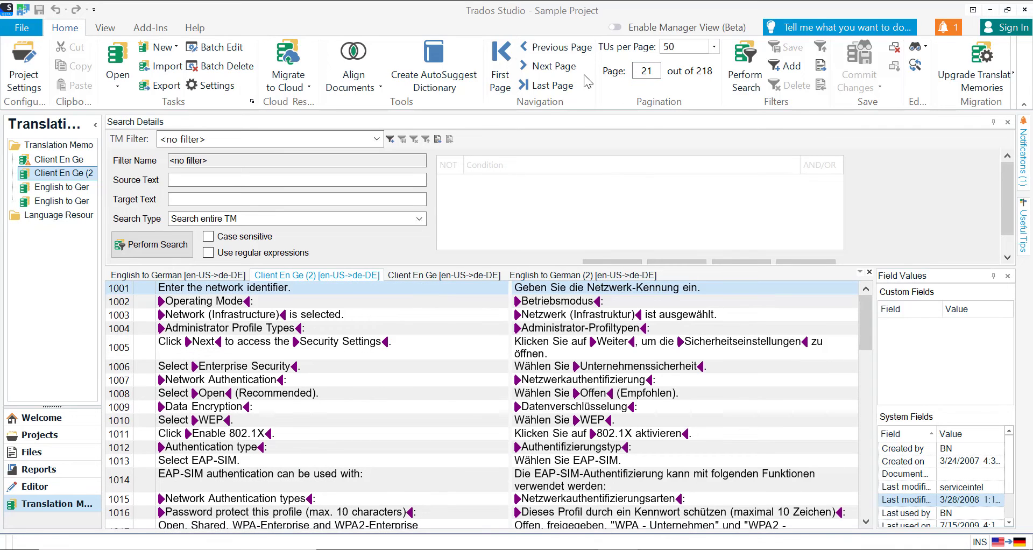
left_click(562, 68)
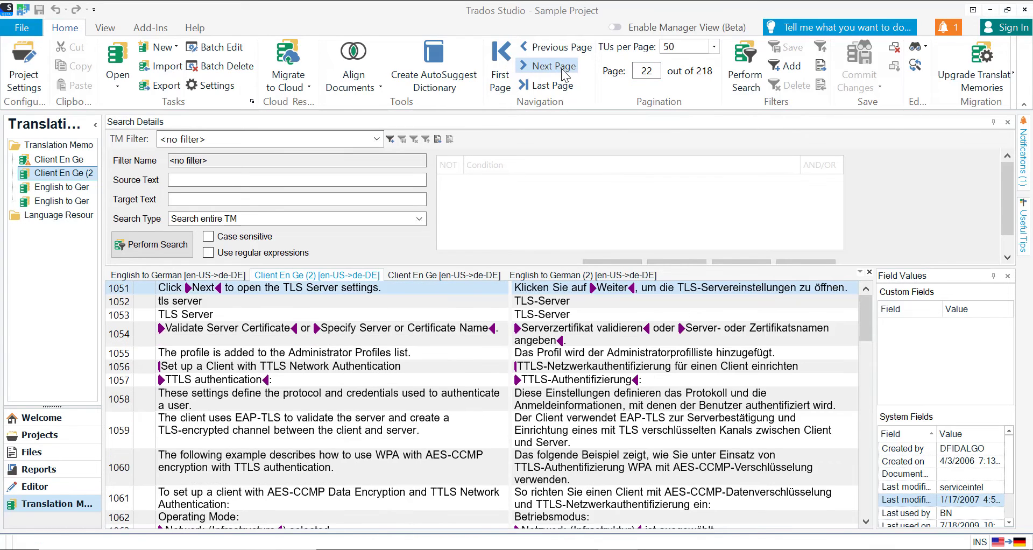
left_click(562, 68)
left_click(552, 85)
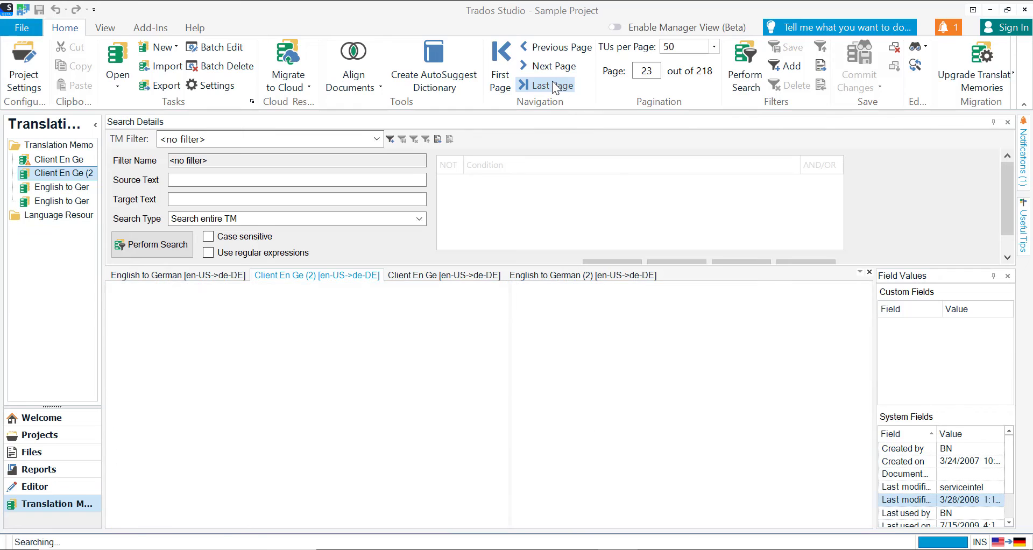
left_click(506, 72)
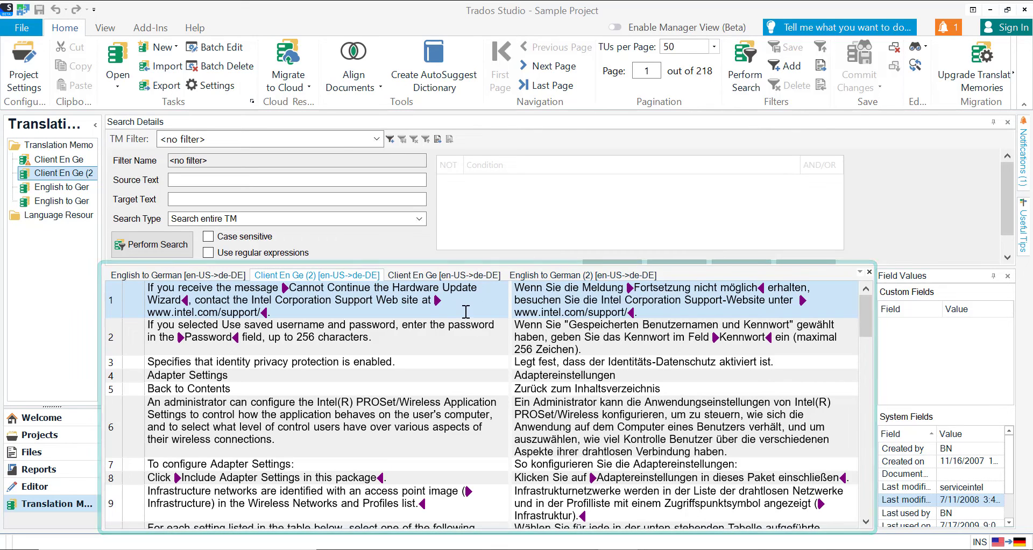
- Insert "now" before "enabled" in the source of translation unit 3, and mark translation unit 6 for deletion
left_click(385, 360)
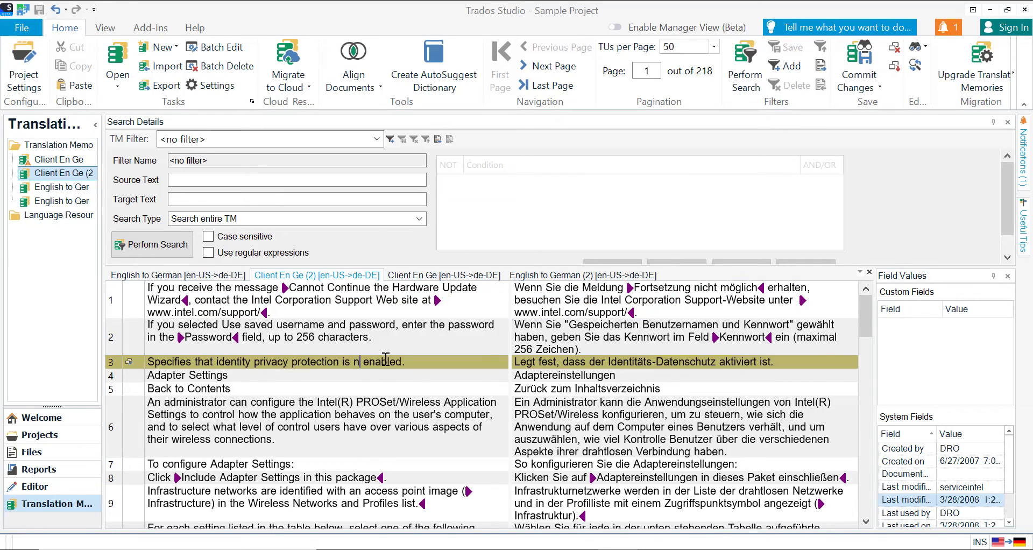
type("now")
left_click(409, 413)
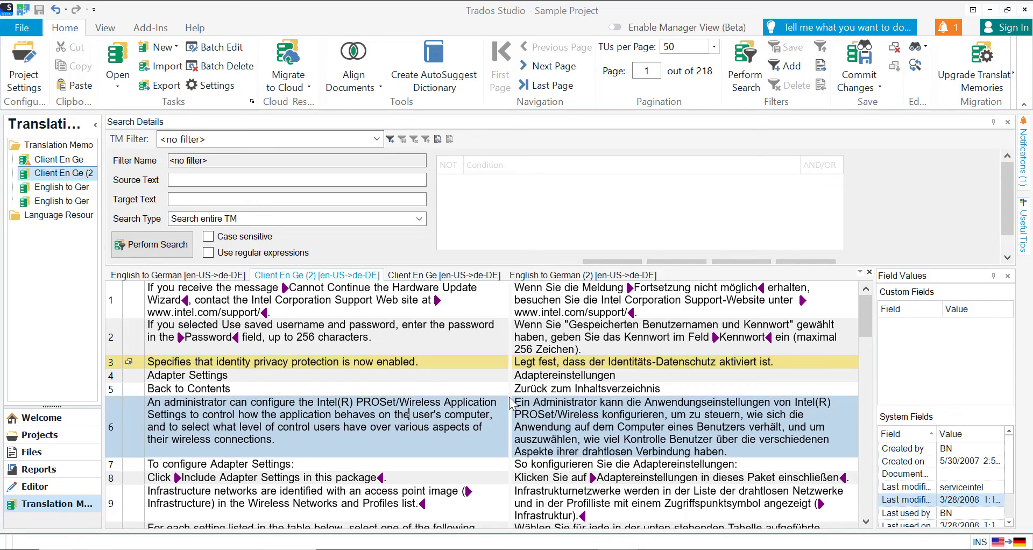
left_click(894, 52)
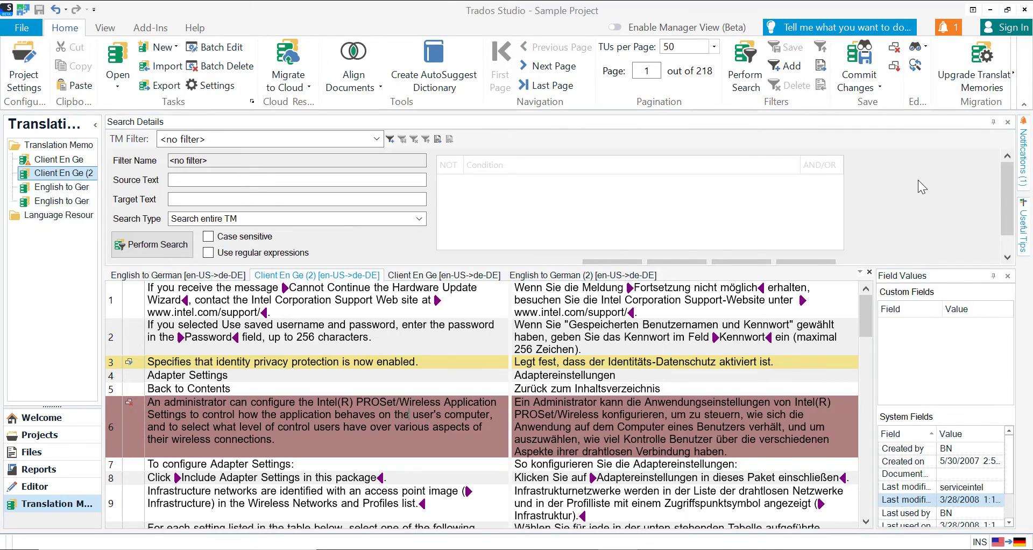
- Commit the pending edit and deletion to the Client En Ge (2) translation memory
left_click(860, 59)
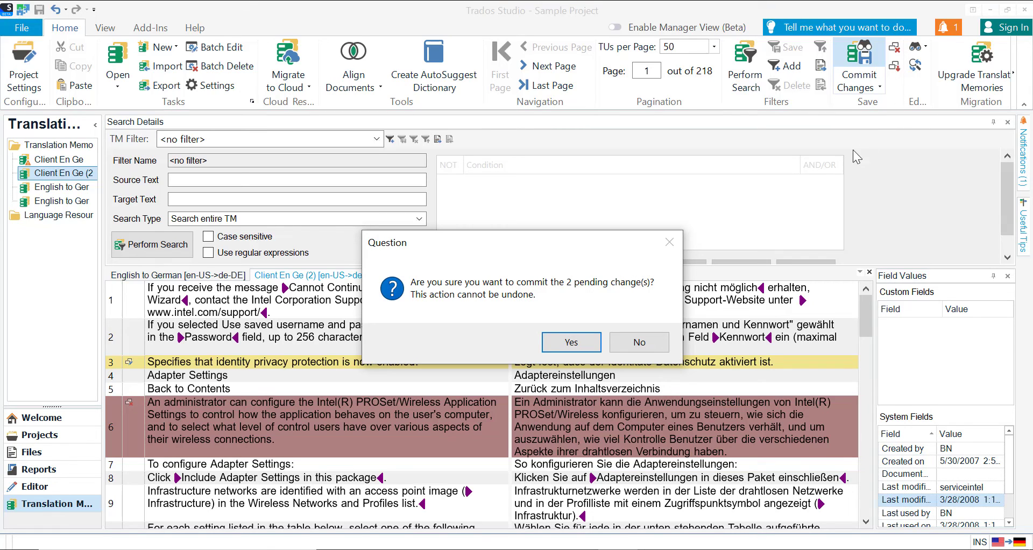
left_click(646, 339)
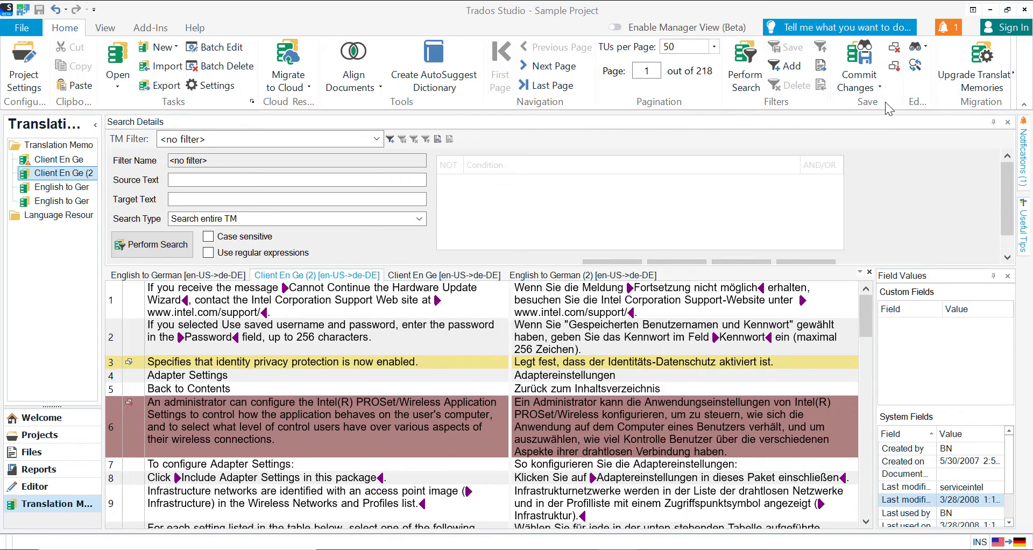
left_click(860, 87)
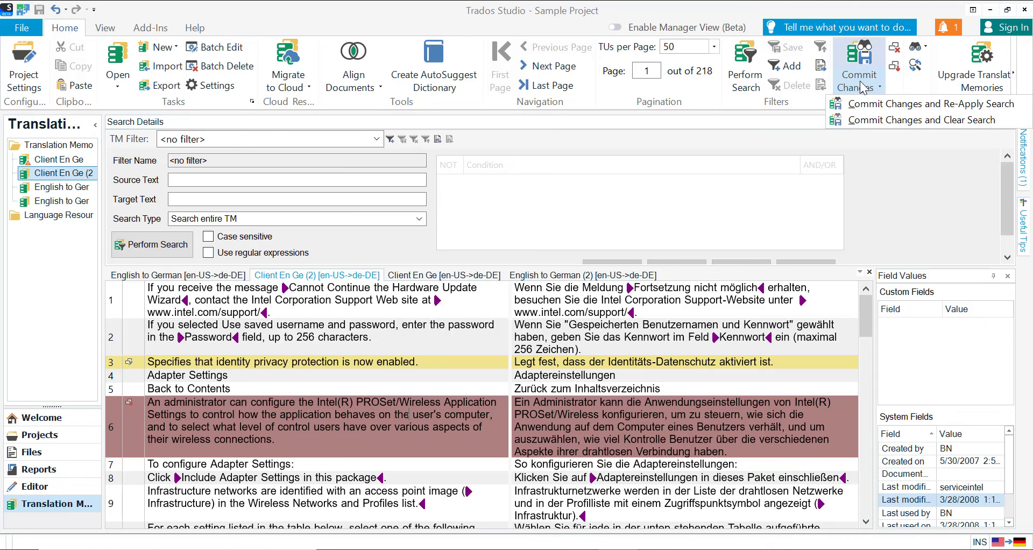
left_click(852, 57)
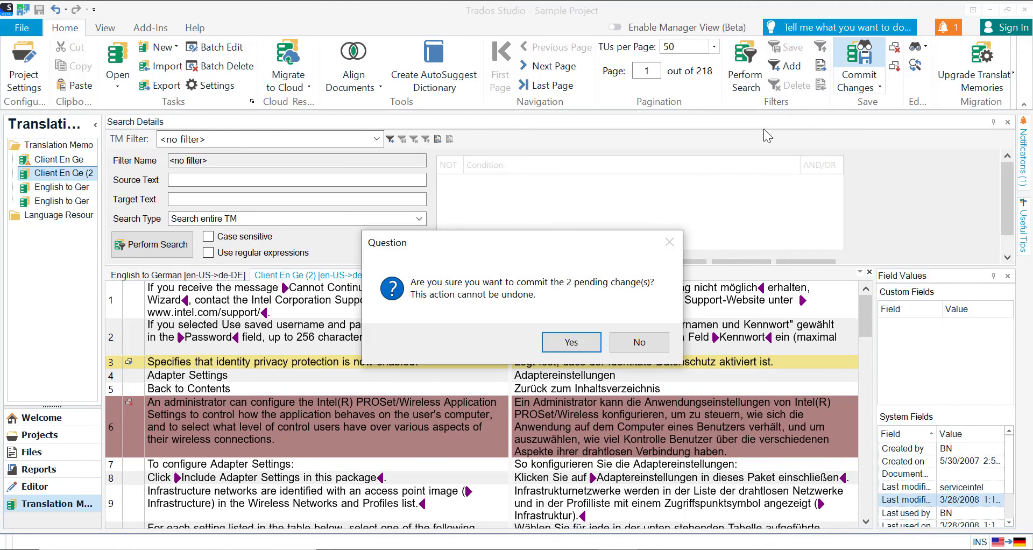
left_click(572, 340)
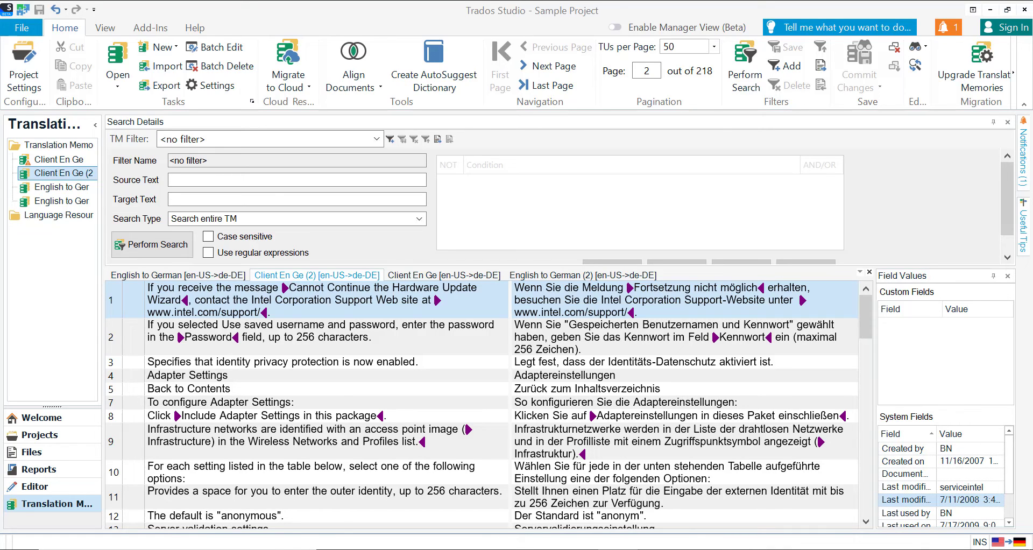
- Replace all occurrences of "settings" with "options" in the source segments of the current document, and close Find and Replace
left_click(914, 67)
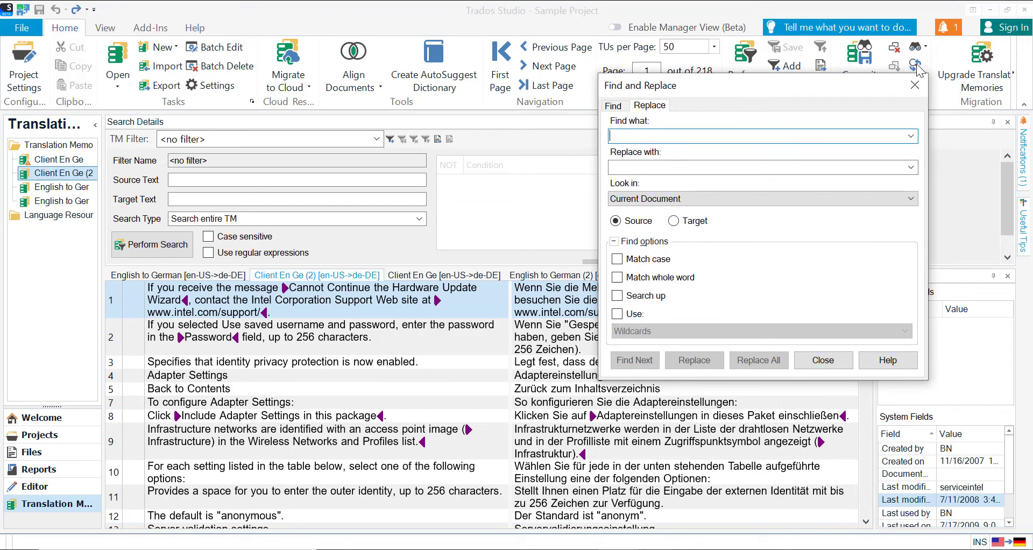
left_click(613, 105)
left_click(649, 105)
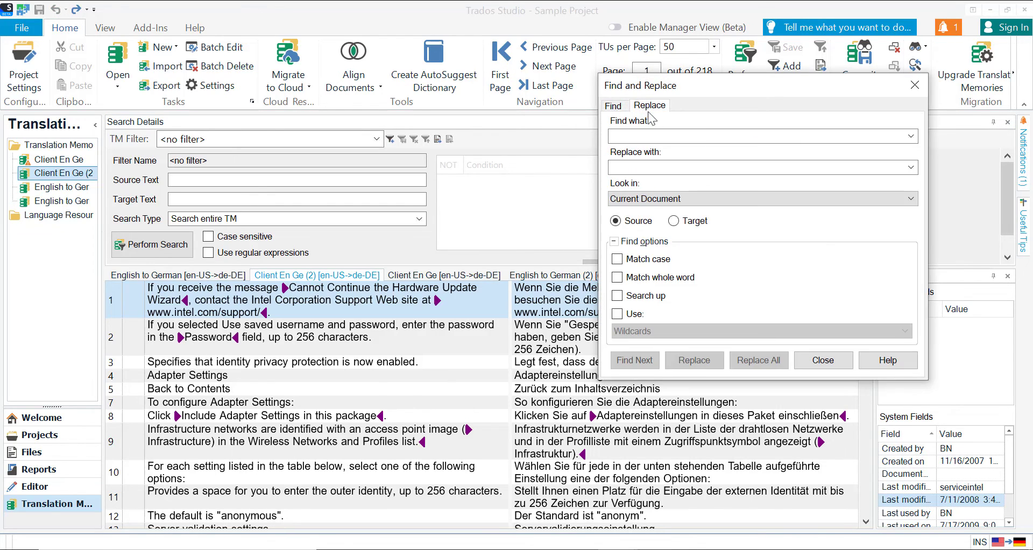
left_click(673, 138)
type("settings")
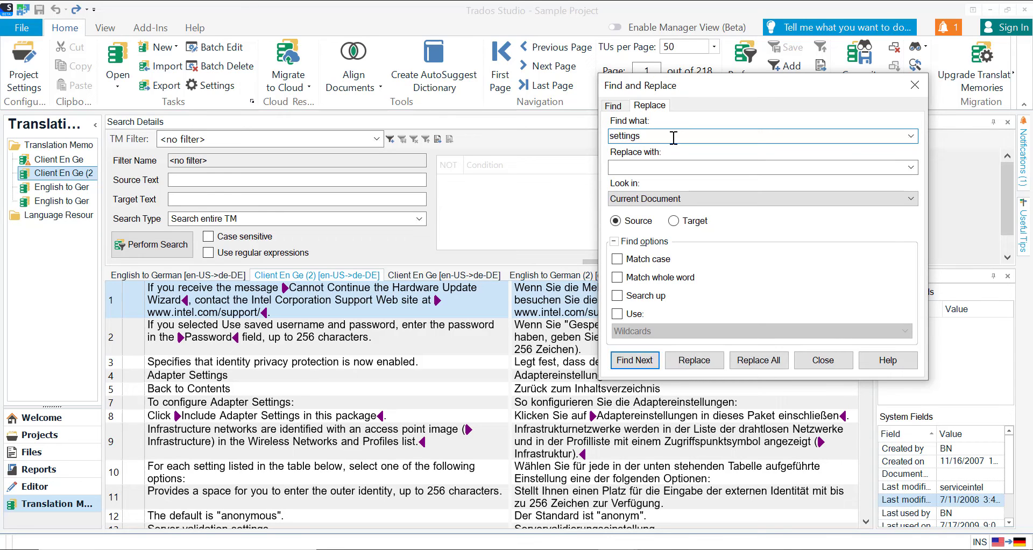
left_click(662, 168)
type("options")
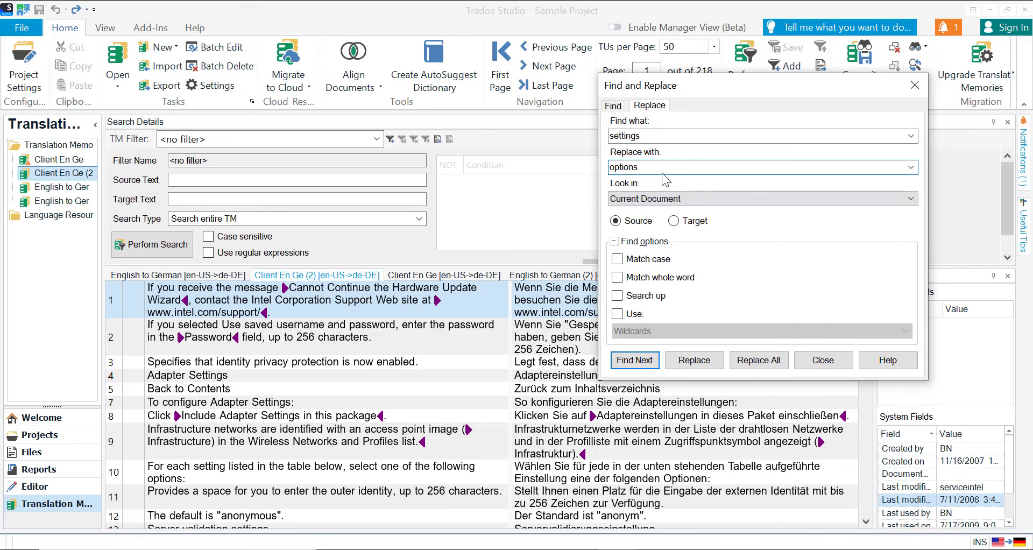
left_click(776, 360)
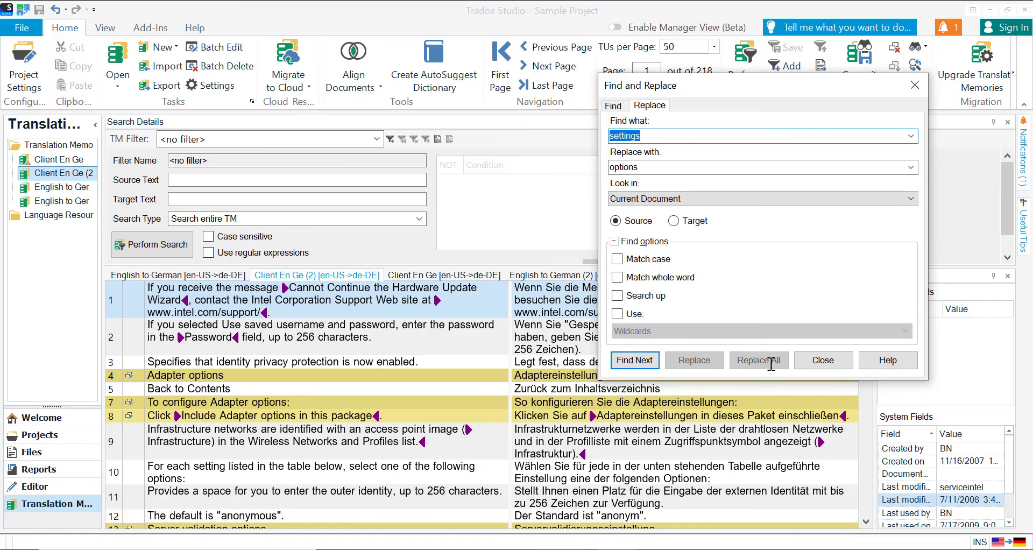
left_click(822, 360)
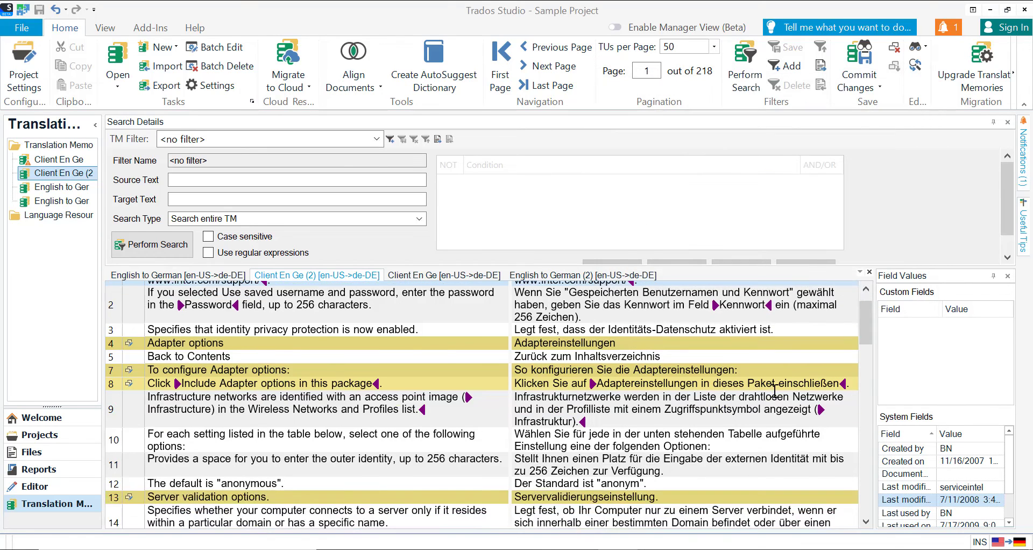
- Try to commit the pending replacements in Client En Ge (2) with the search re-applied, declining the confirmation
scroll(774, 388, "down", 1)
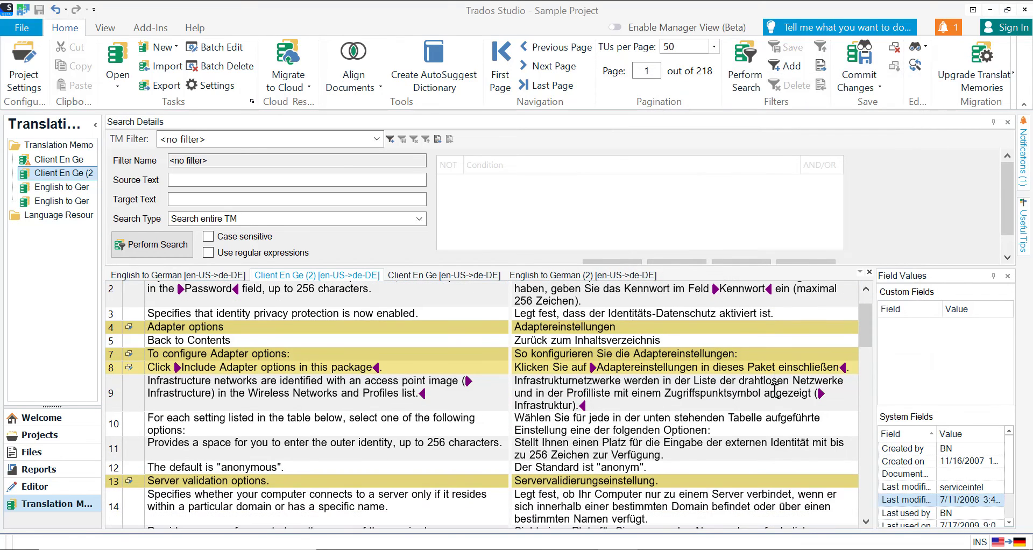
left_click(855, 87)
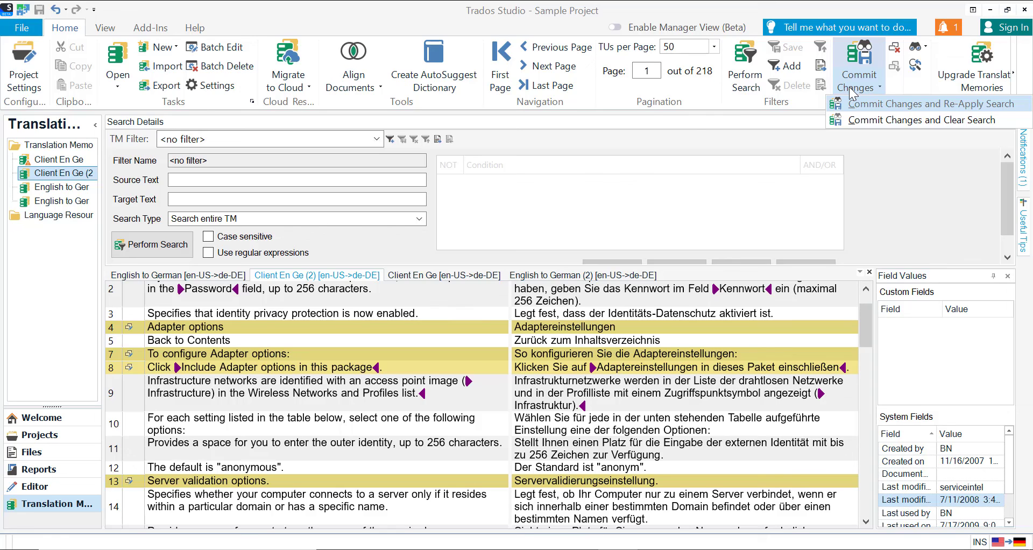
left_click(914, 104)
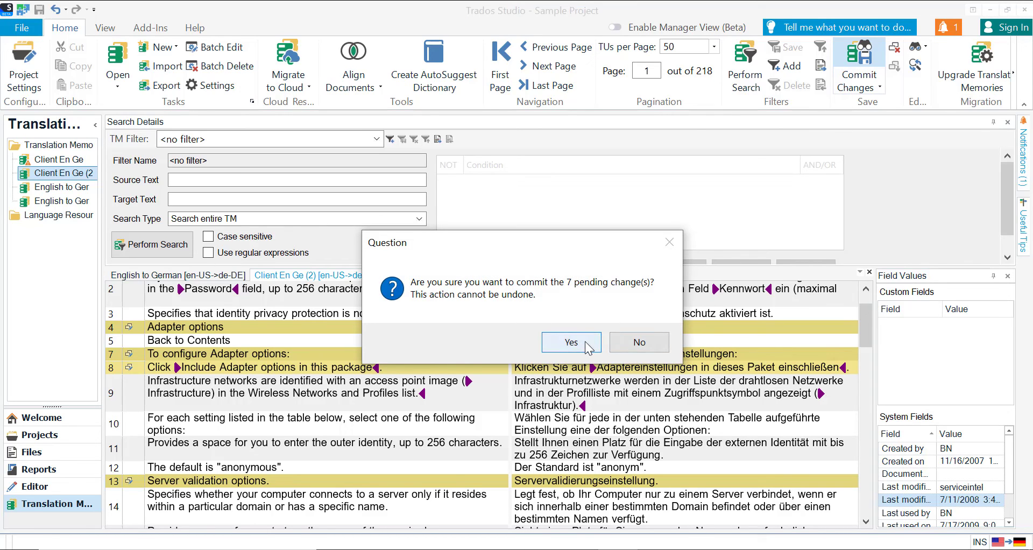
left_click(635, 342)
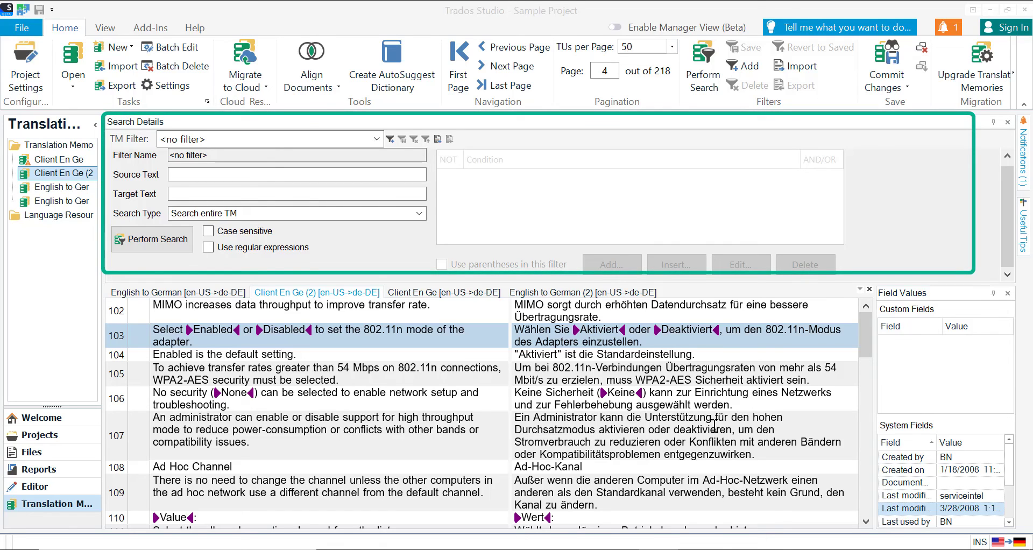
- Add a translation memory filter with the condition Last modified on equal to 5/23/2022 5:08:14 PM, and perform the search
left_click(747, 67)
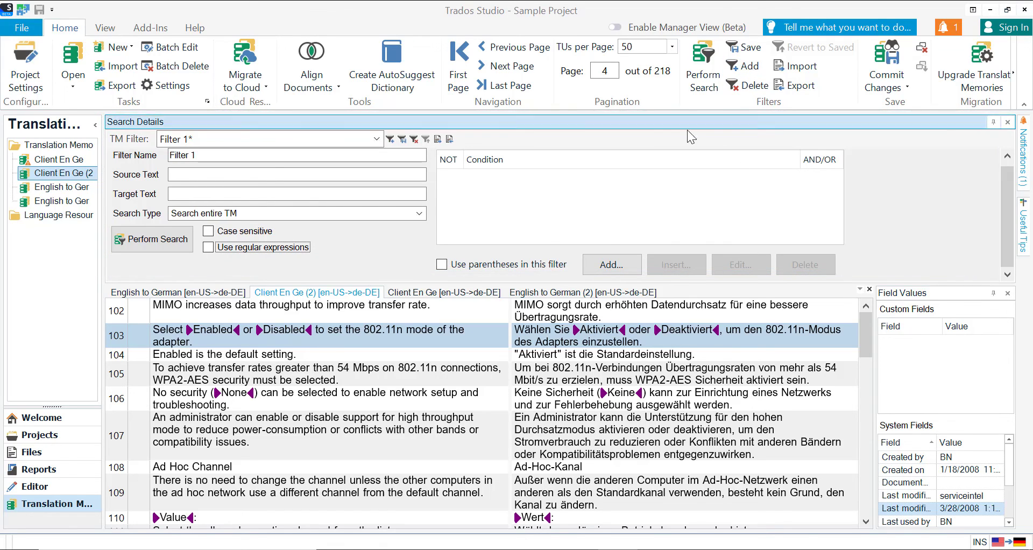
left_click(612, 265)
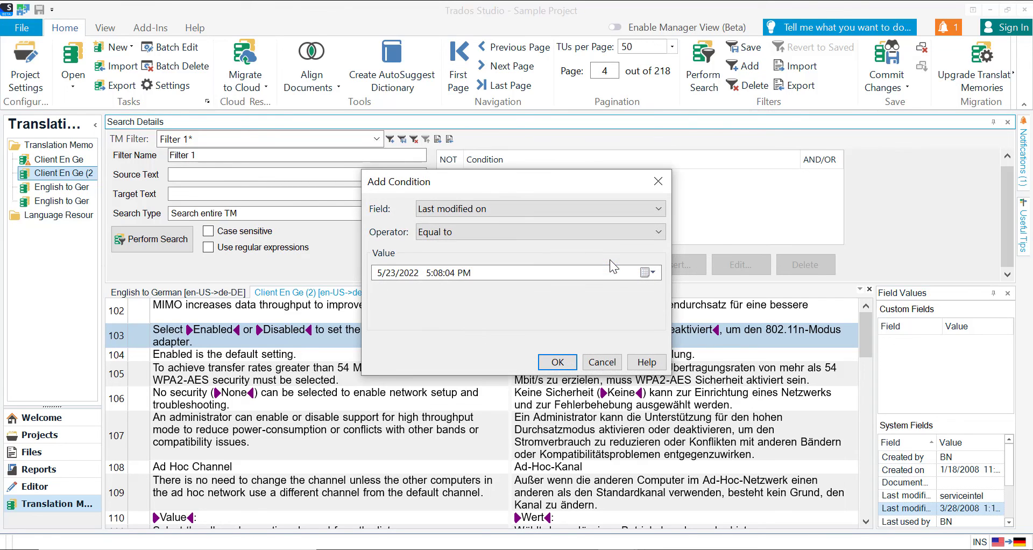
left_click(562, 211)
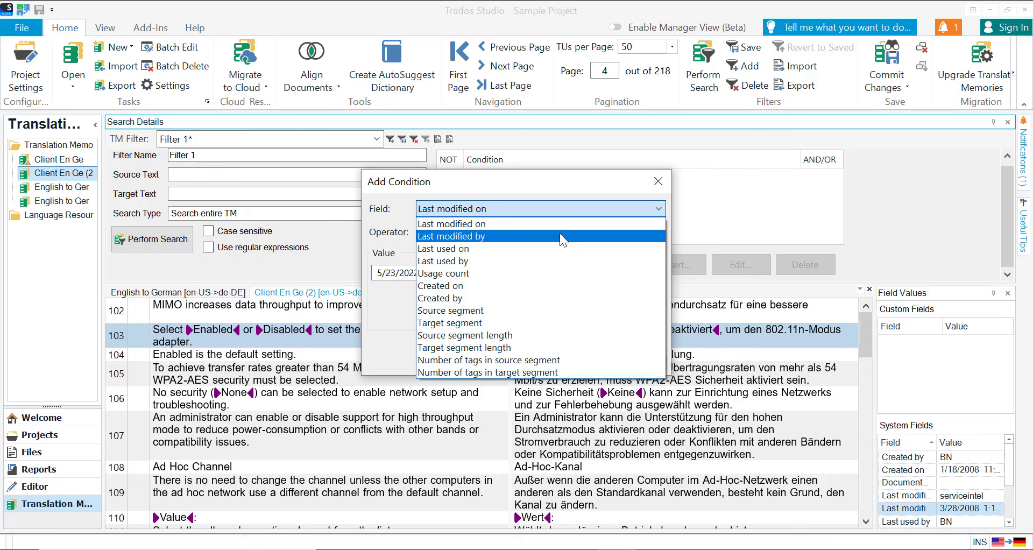
left_click(558, 229)
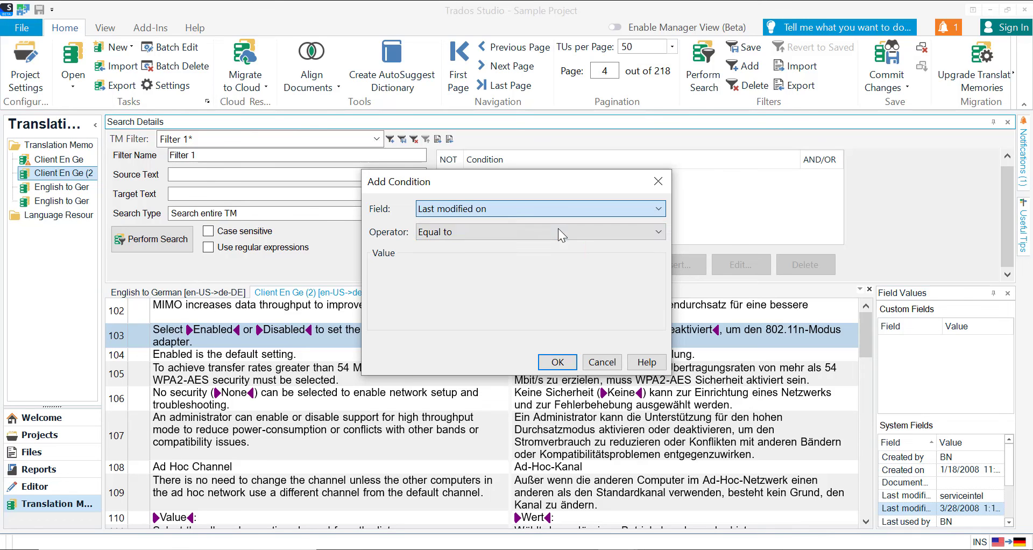
left_click(557, 361)
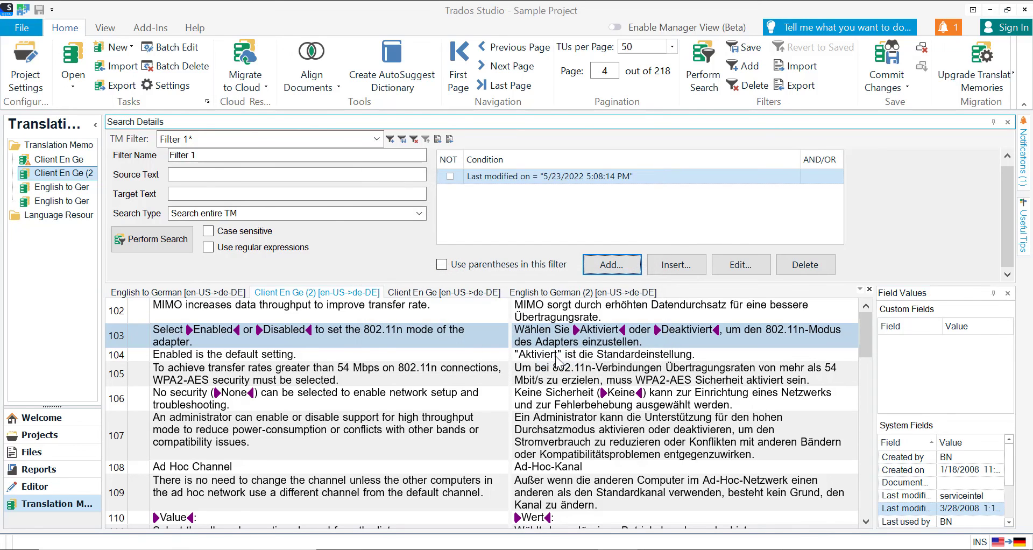
left_click(161, 243)
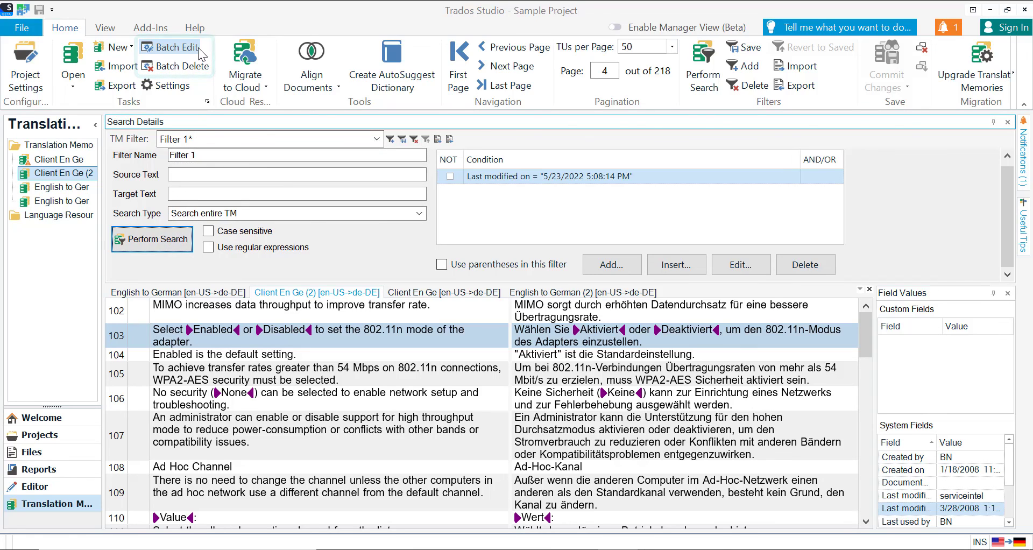
- Open the settings of the Client En Ge (2) translation memory and examine its fields and language resources
left_click(186, 89)
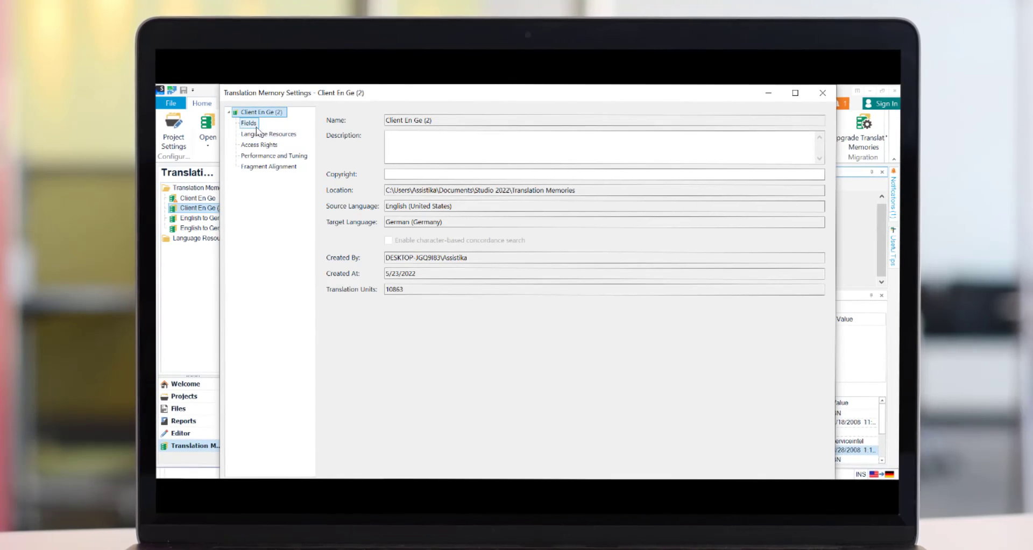
left_click(132, 57)
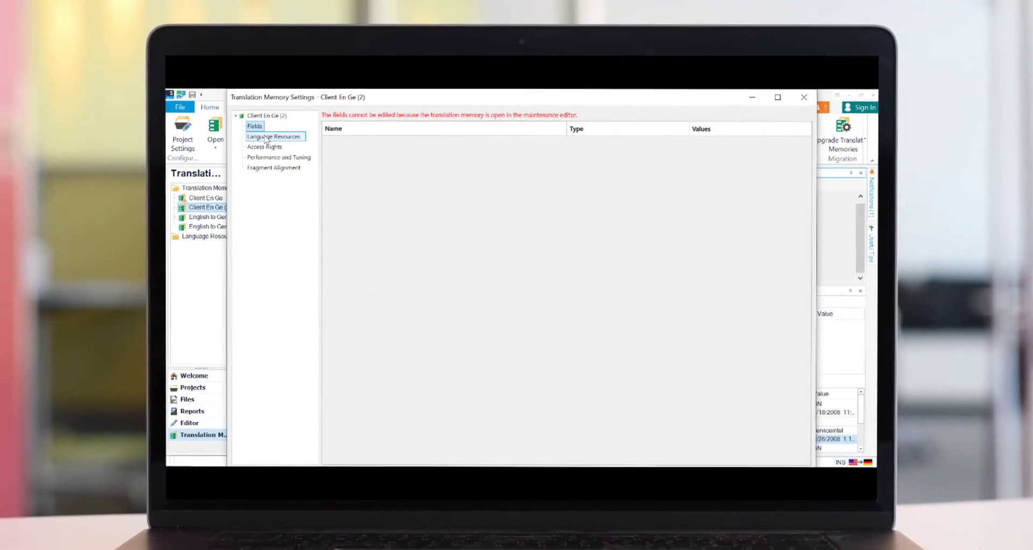
left_click(262, 136)
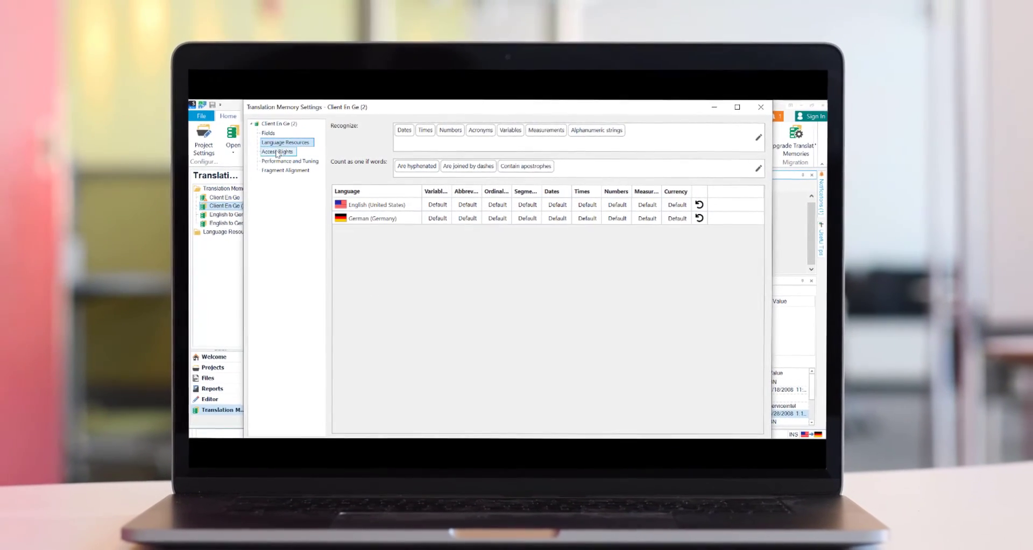